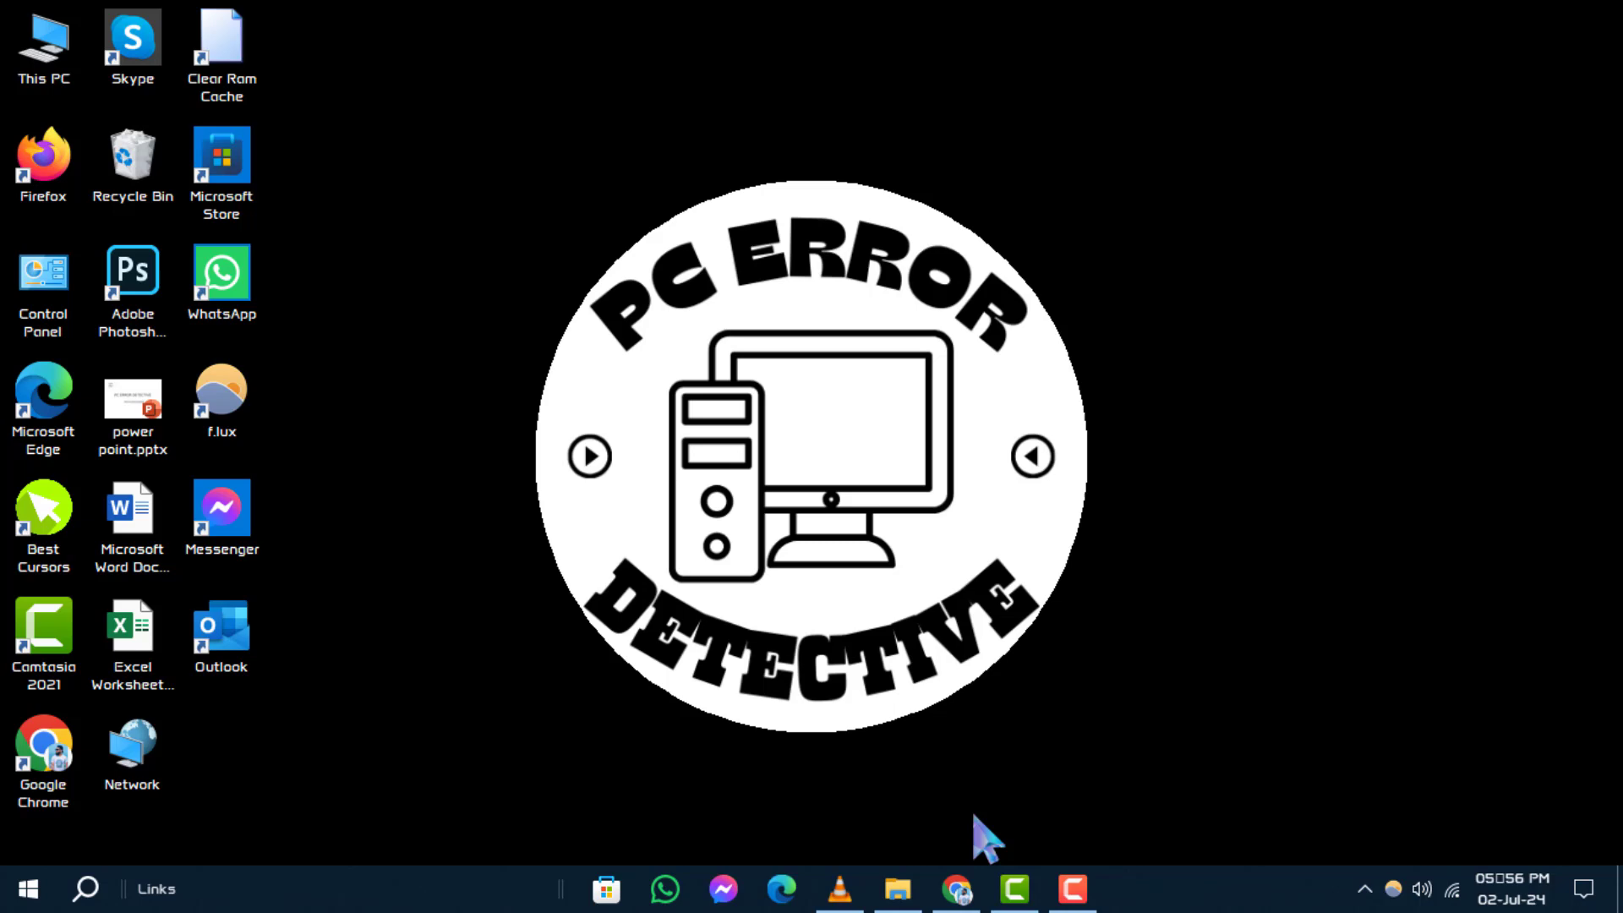
# - Open File Explorer, go to This PC and open Local Disk (F:)
pyautogui.click(899, 889)
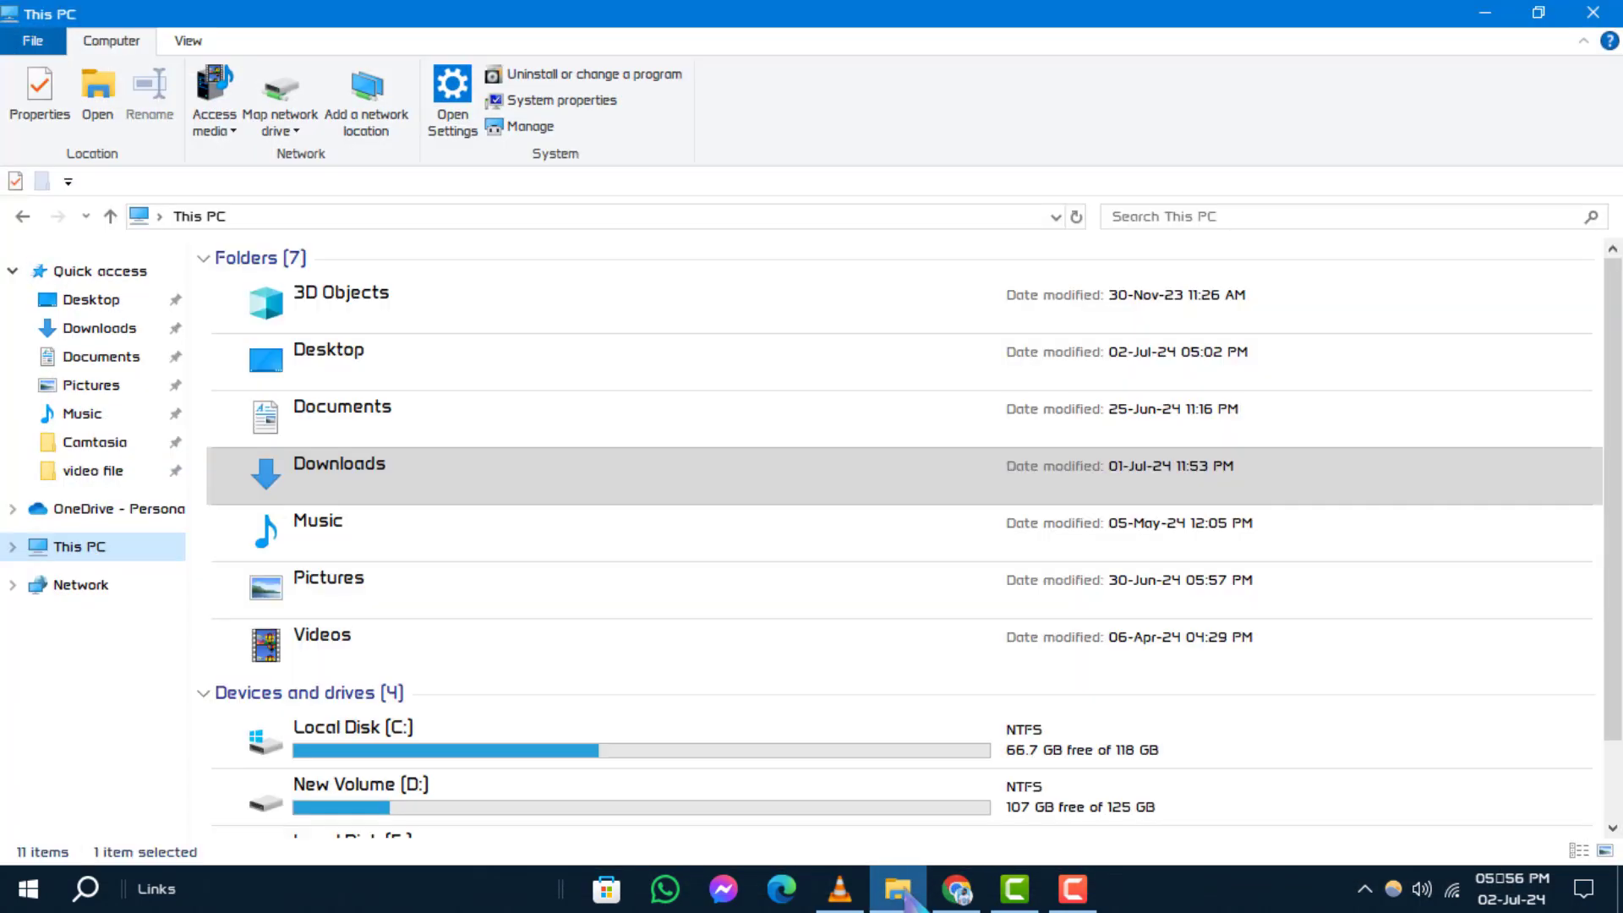
pyautogui.click(64, 557)
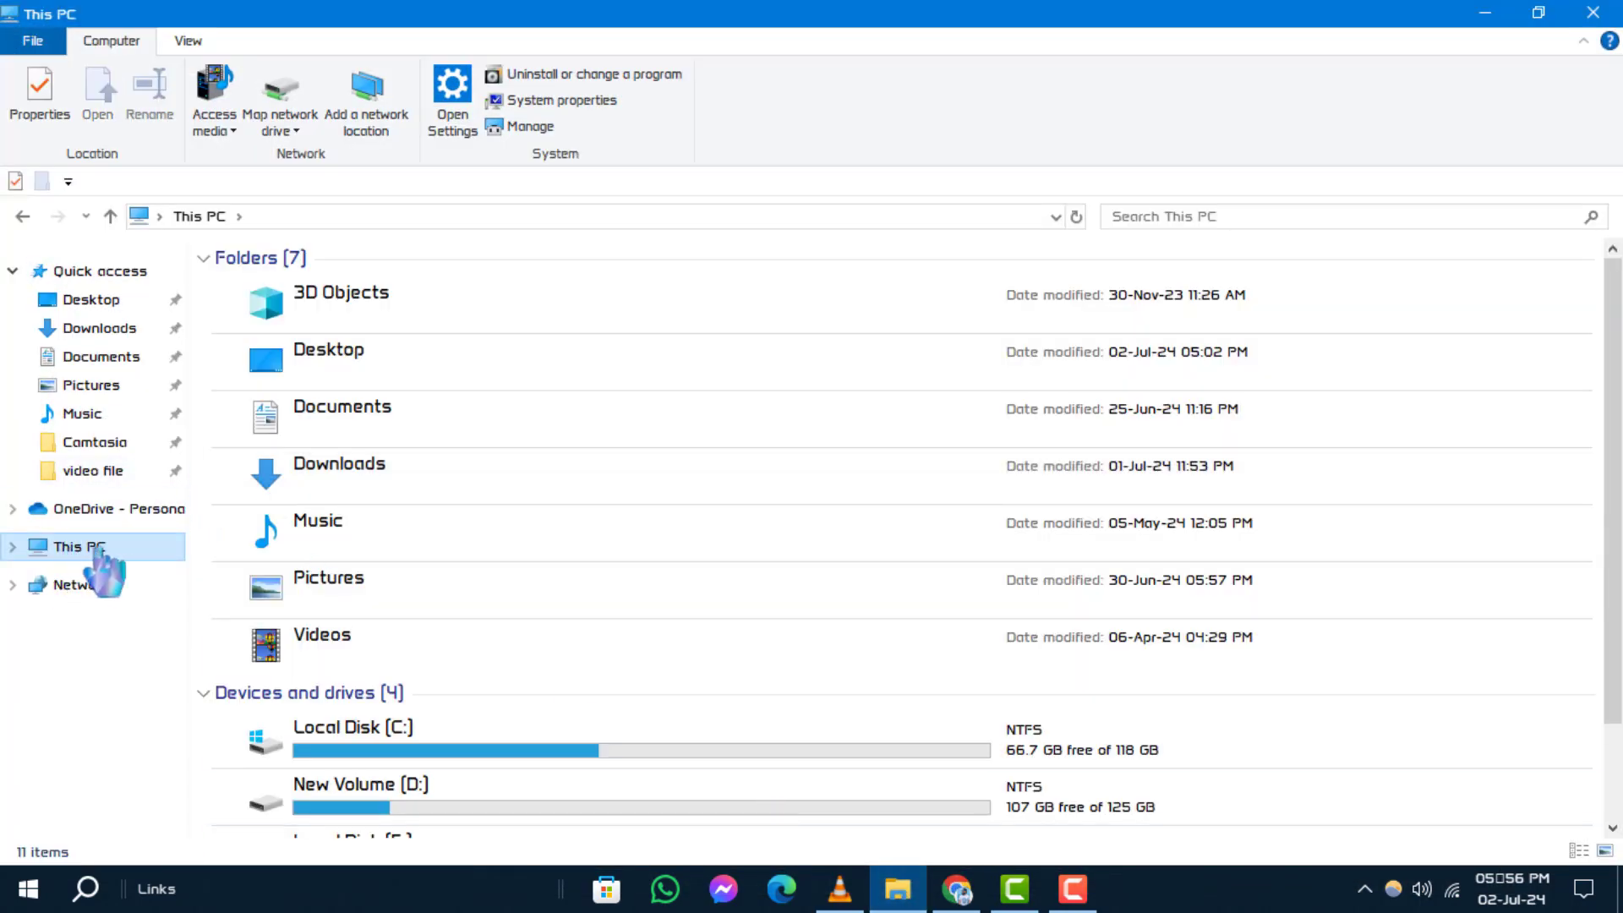
pyautogui.doubleClick(99, 553)
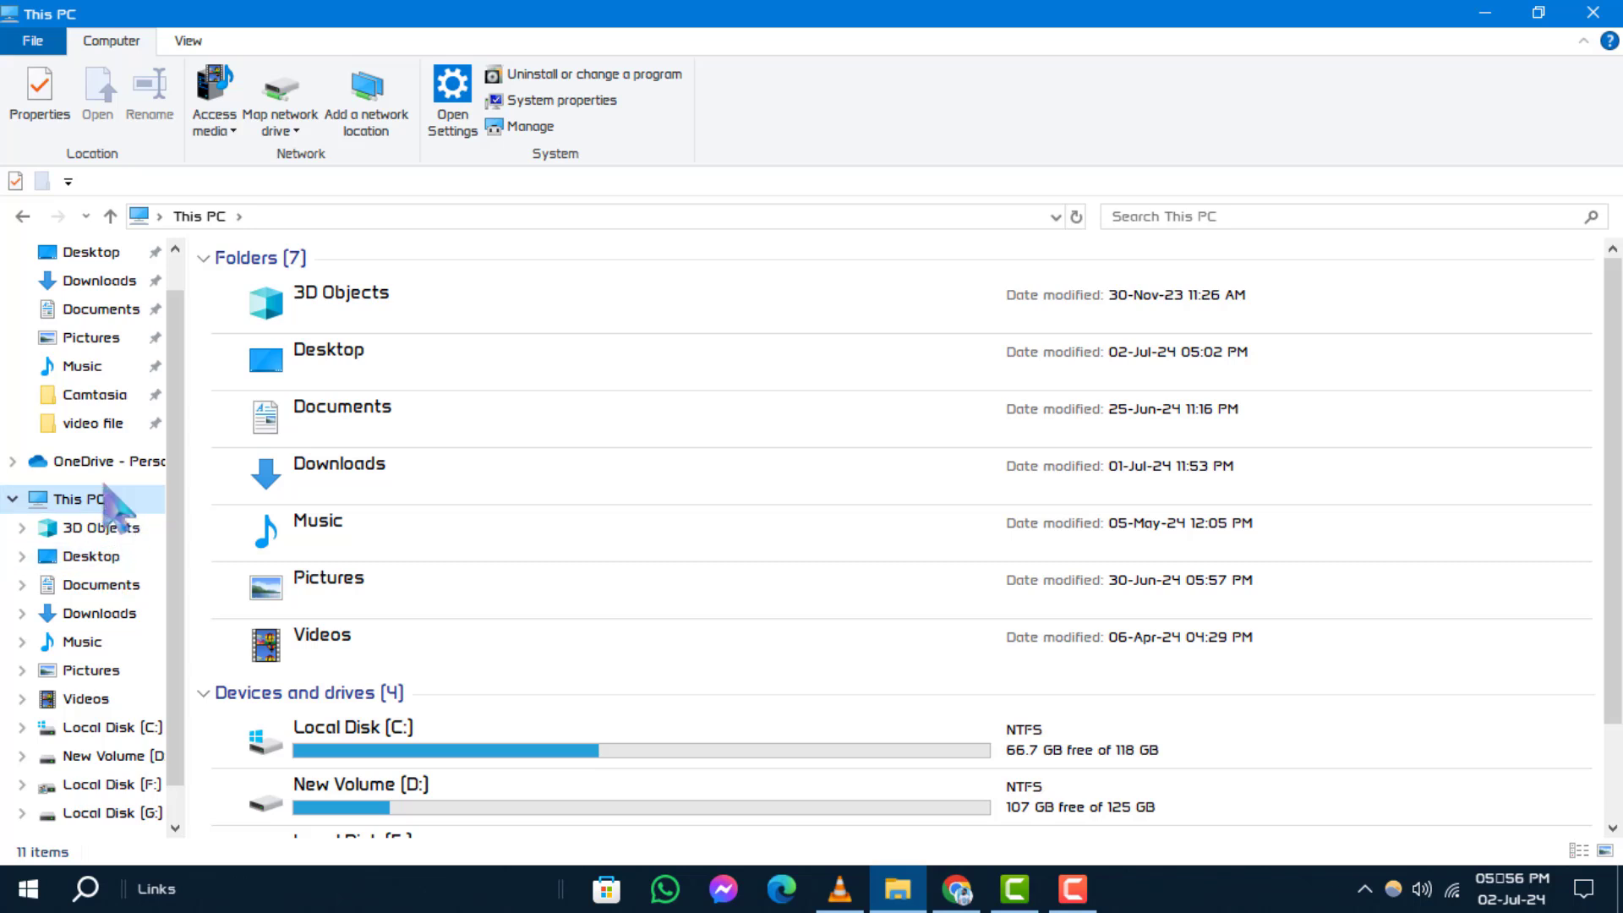
pyautogui.click(13, 497)
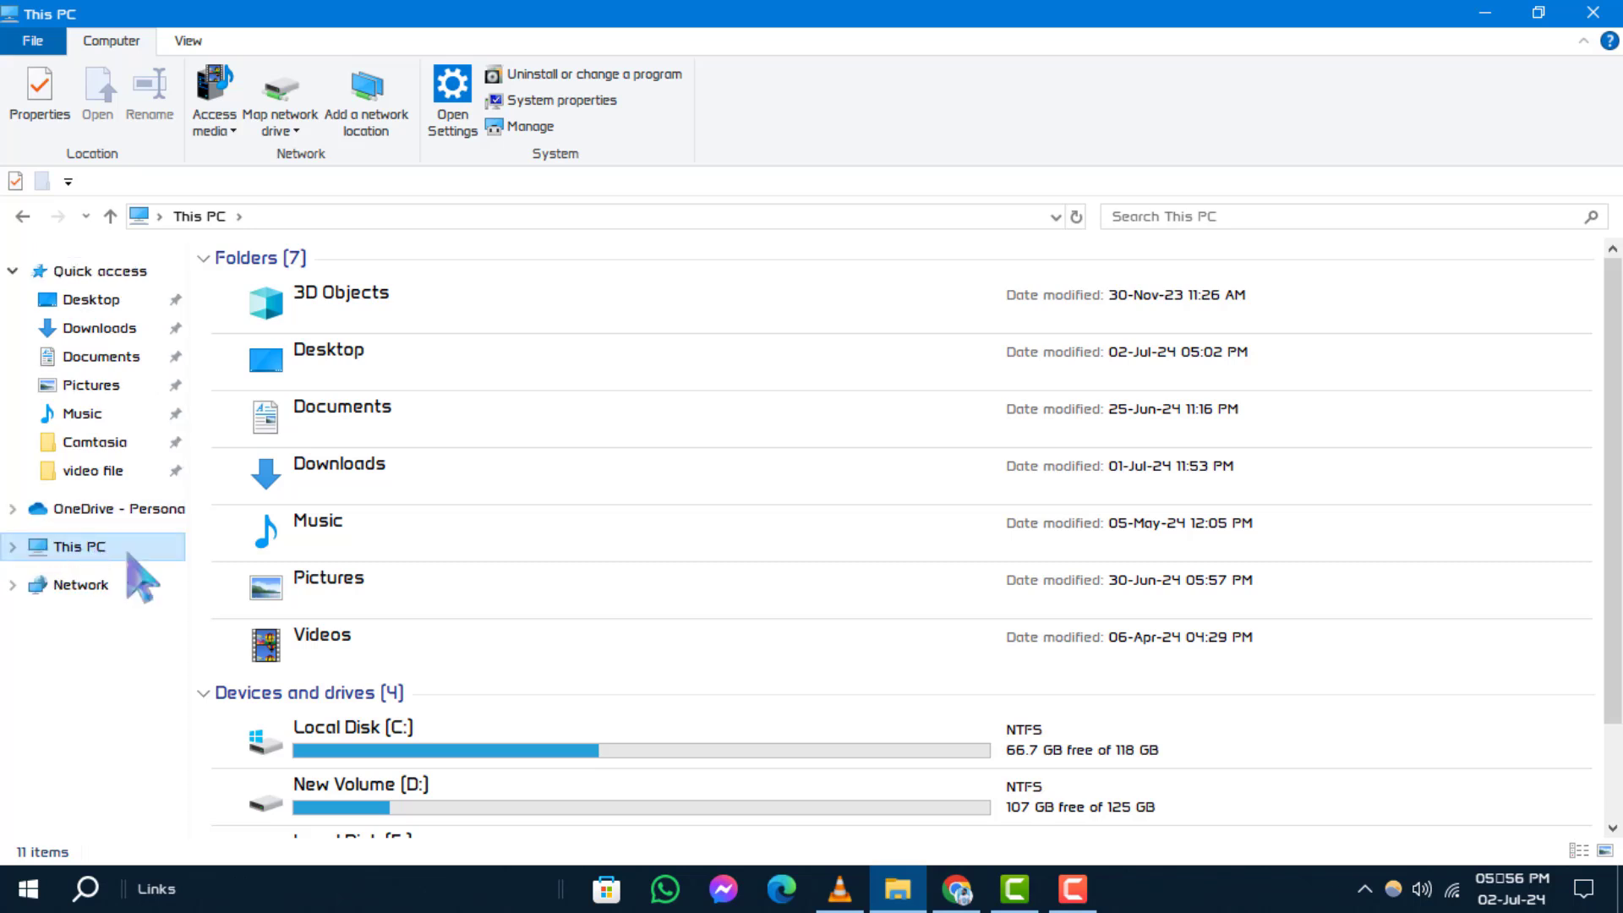
pyautogui.scroll(-2, 851, 715)
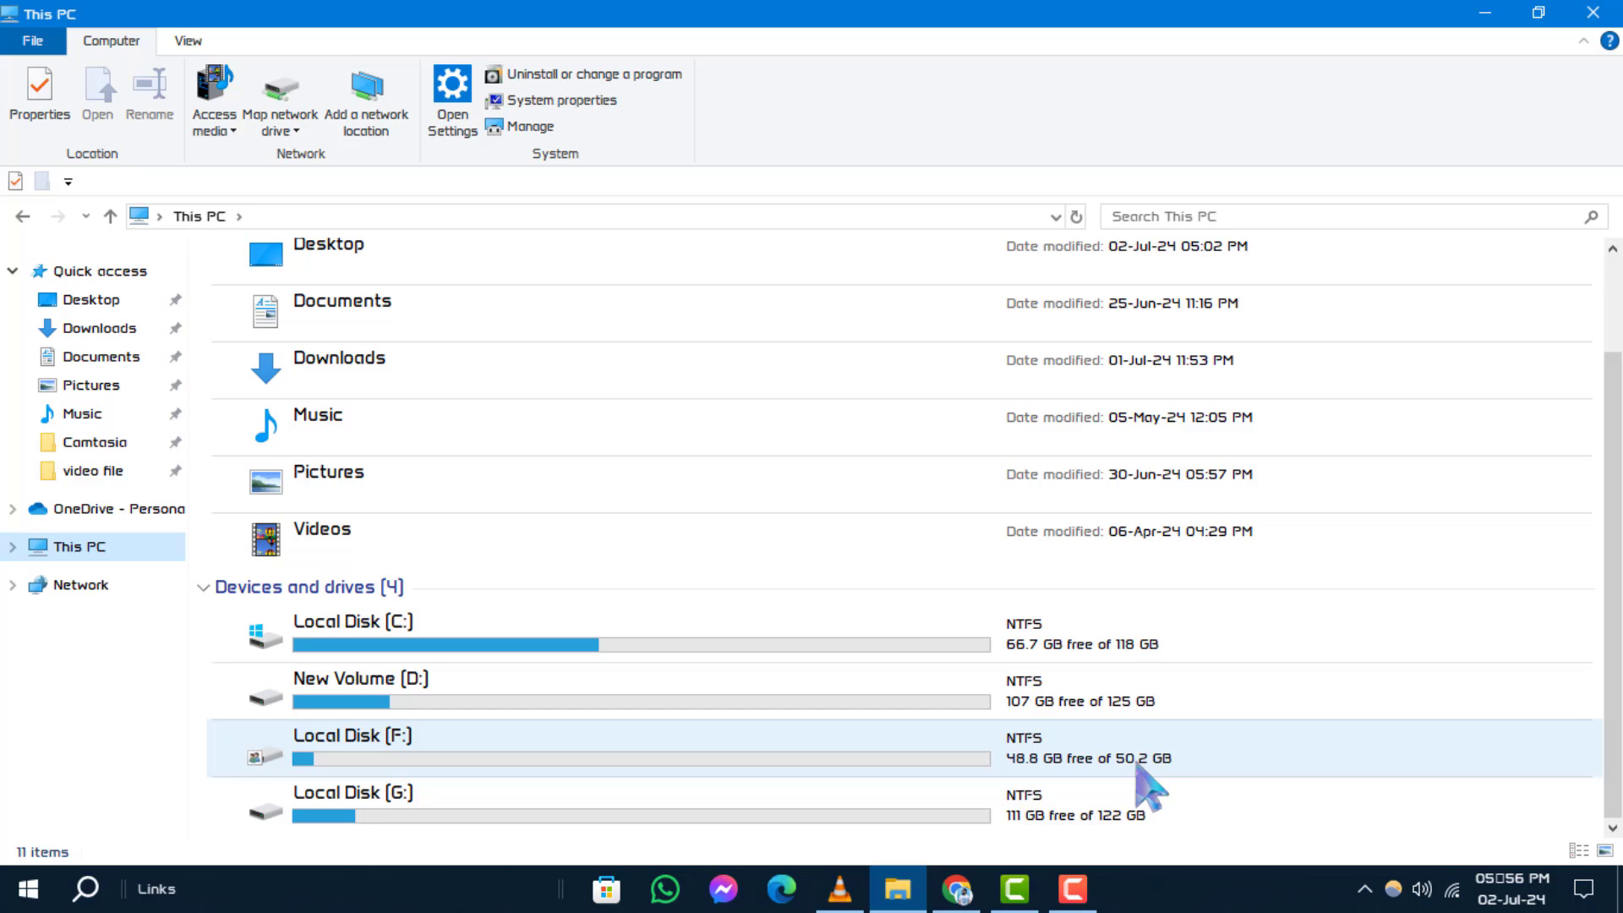
pyautogui.doubleClick(884, 713)
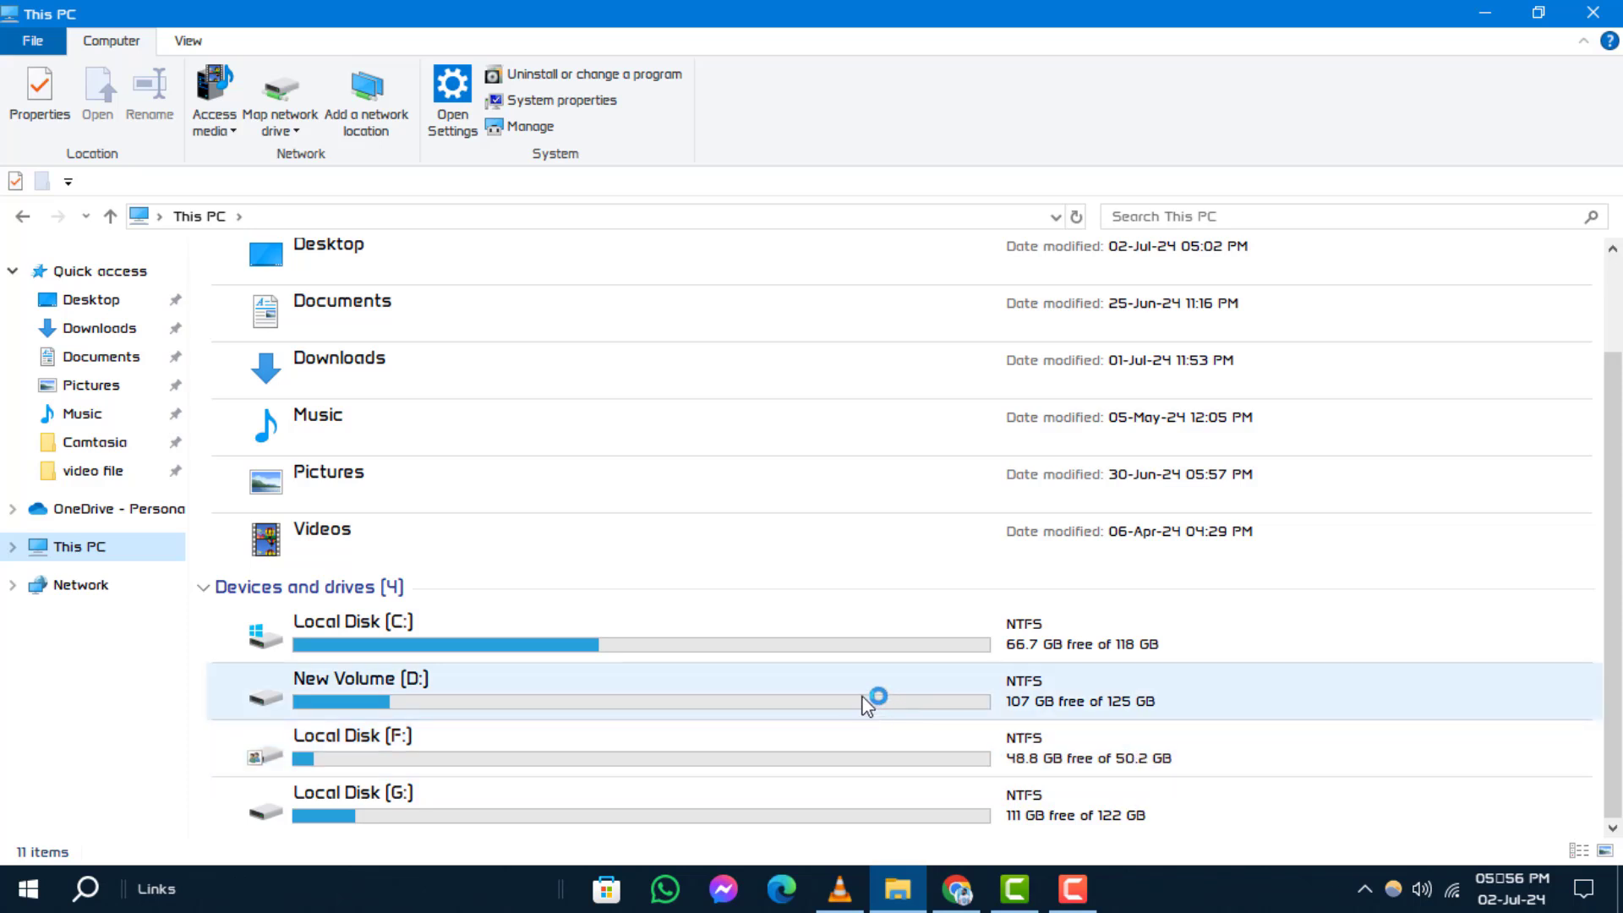
pyautogui.doubleClick(798, 770)
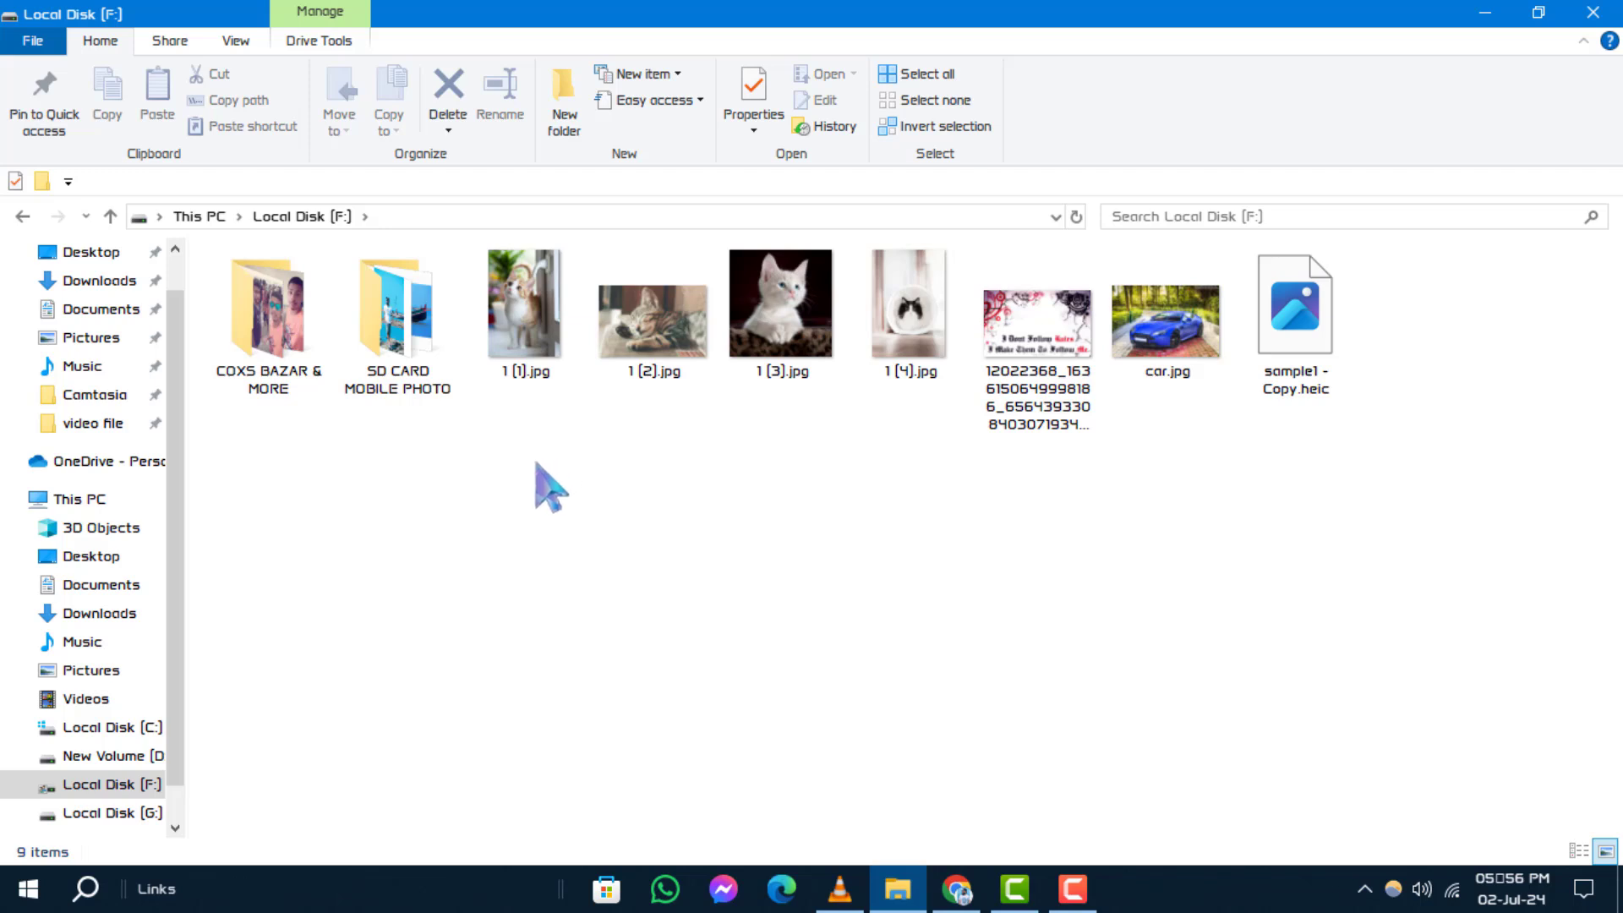
# - Add a new folder named 'Documents' to Local Disk (F:)
pyautogui.click(565, 115)
pyautogui.write('Documents')
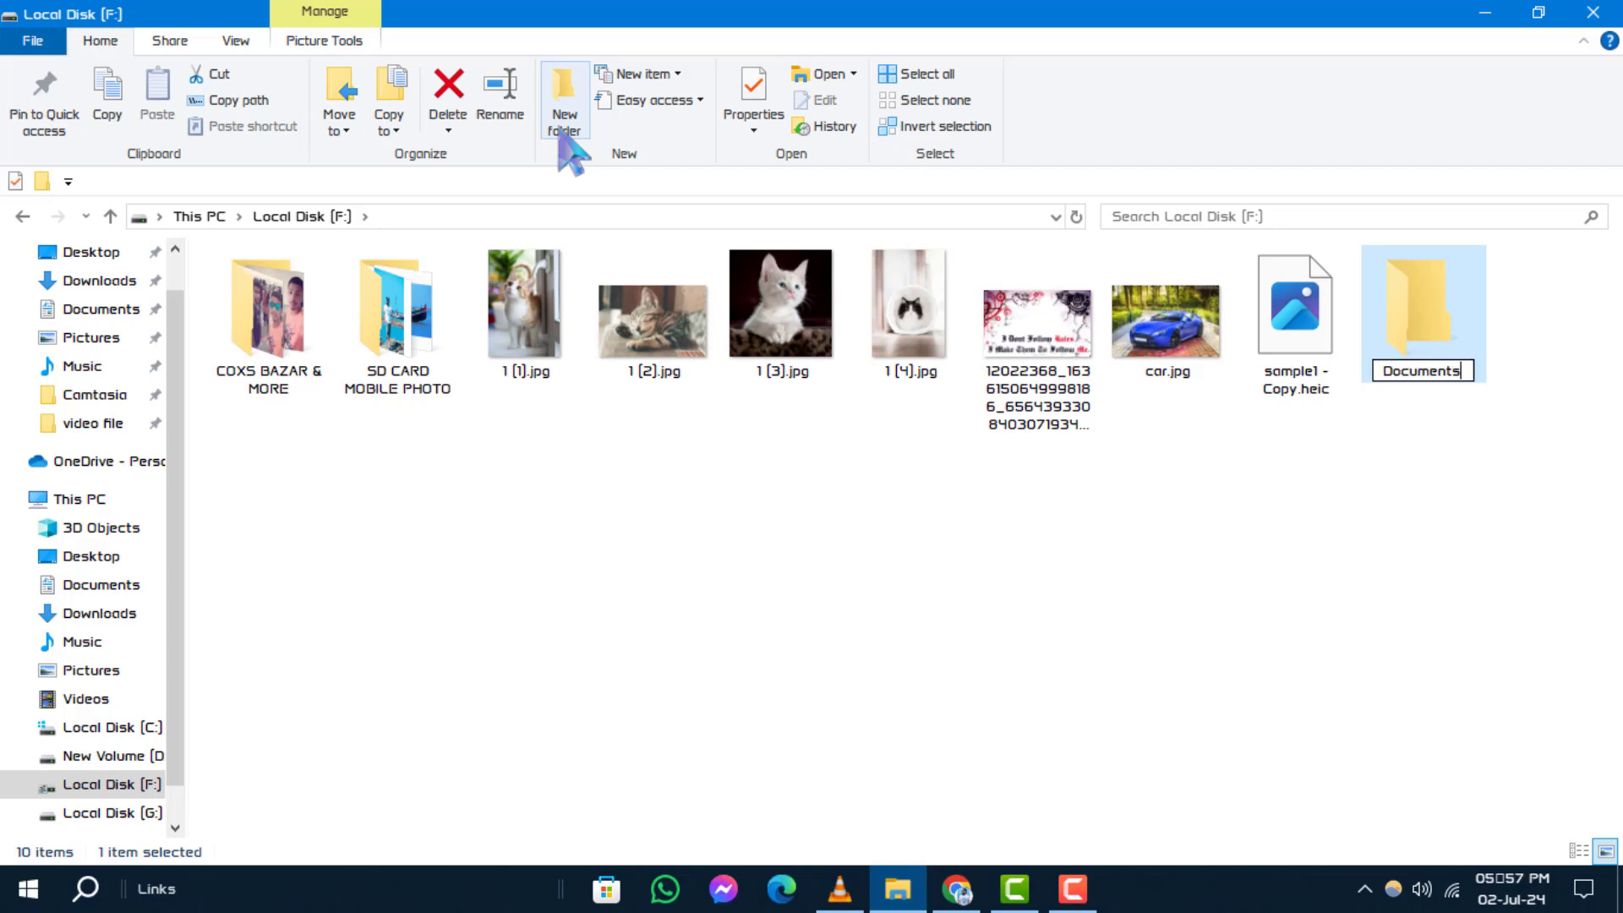
pyautogui.press('Return')
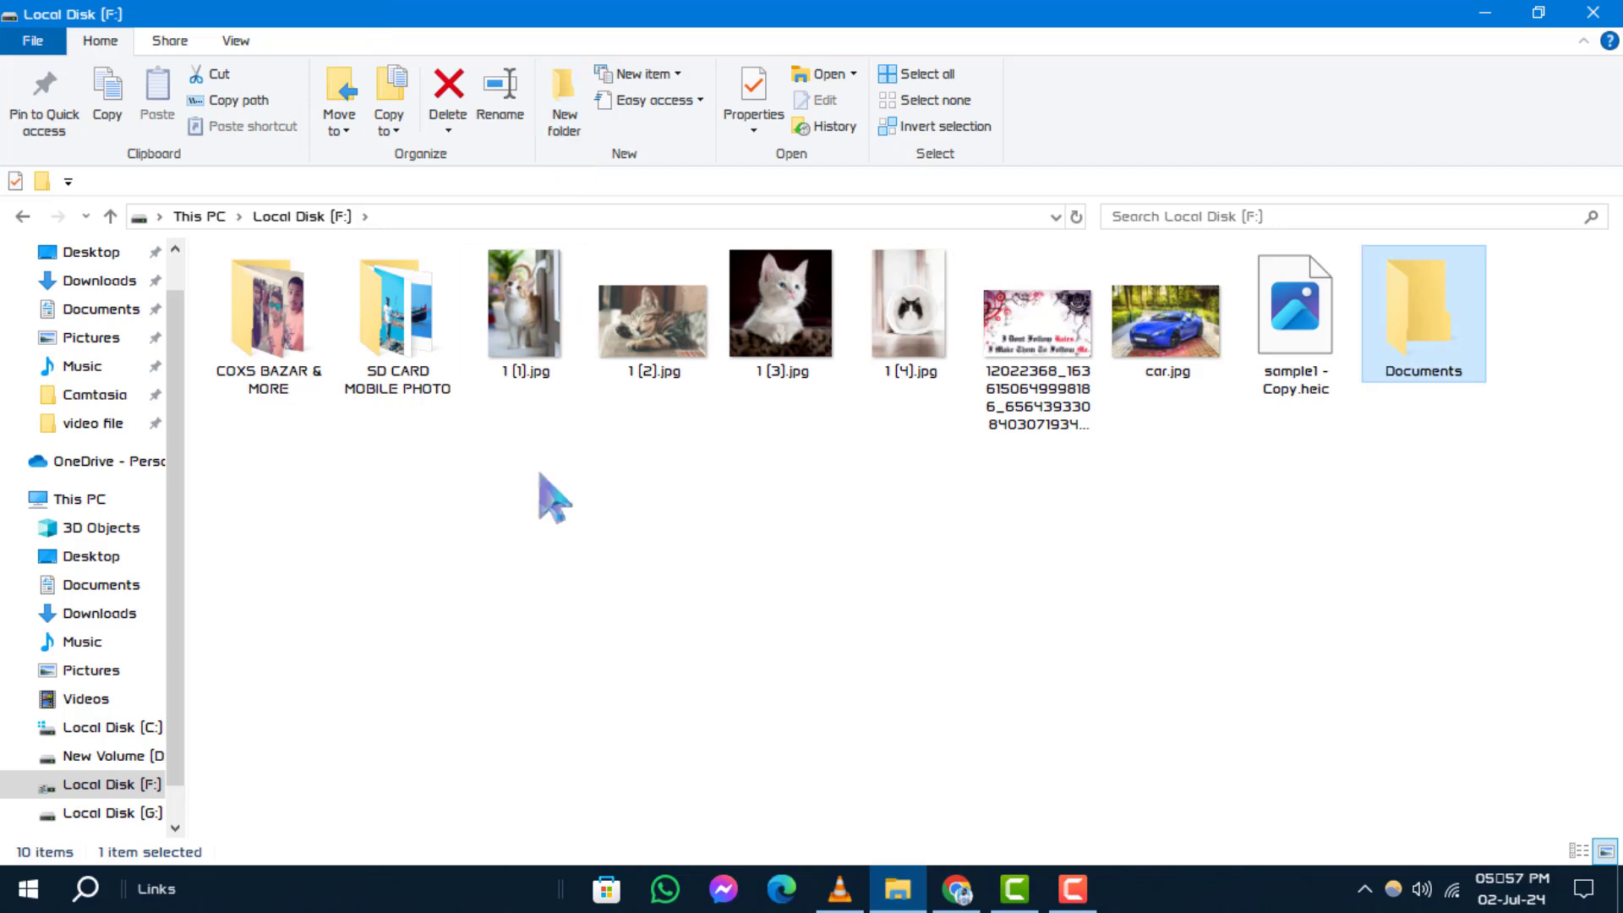
# - Go to the %HOMEPATH% home folder via Run and select its Documents folder
pyautogui.press('super+r')
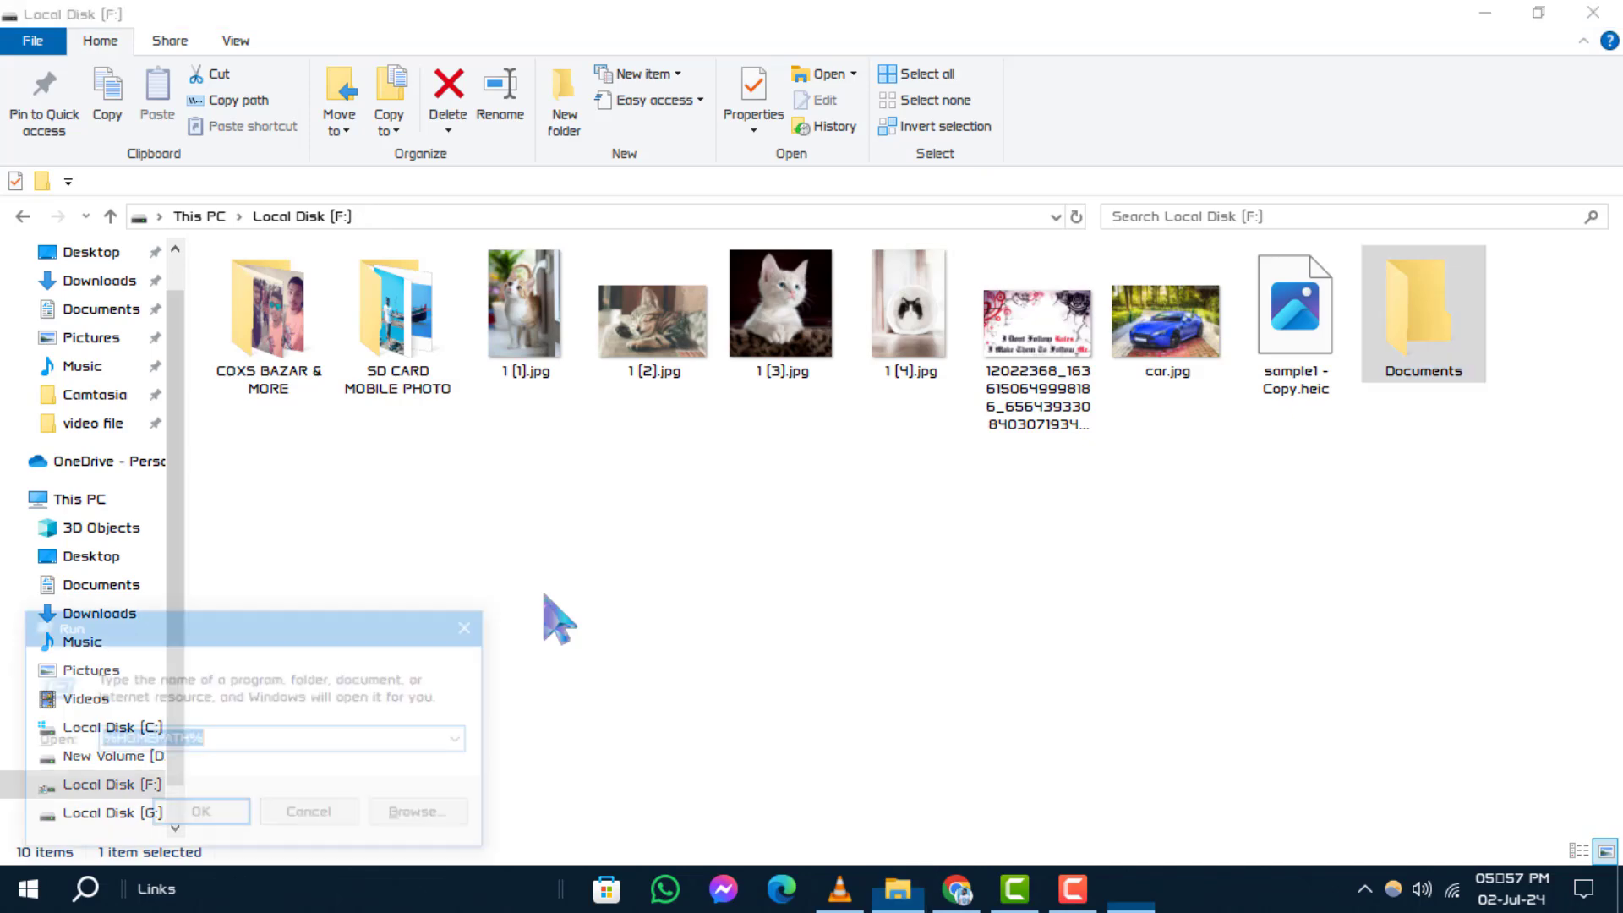
pyautogui.write('%HOMEPATH%')
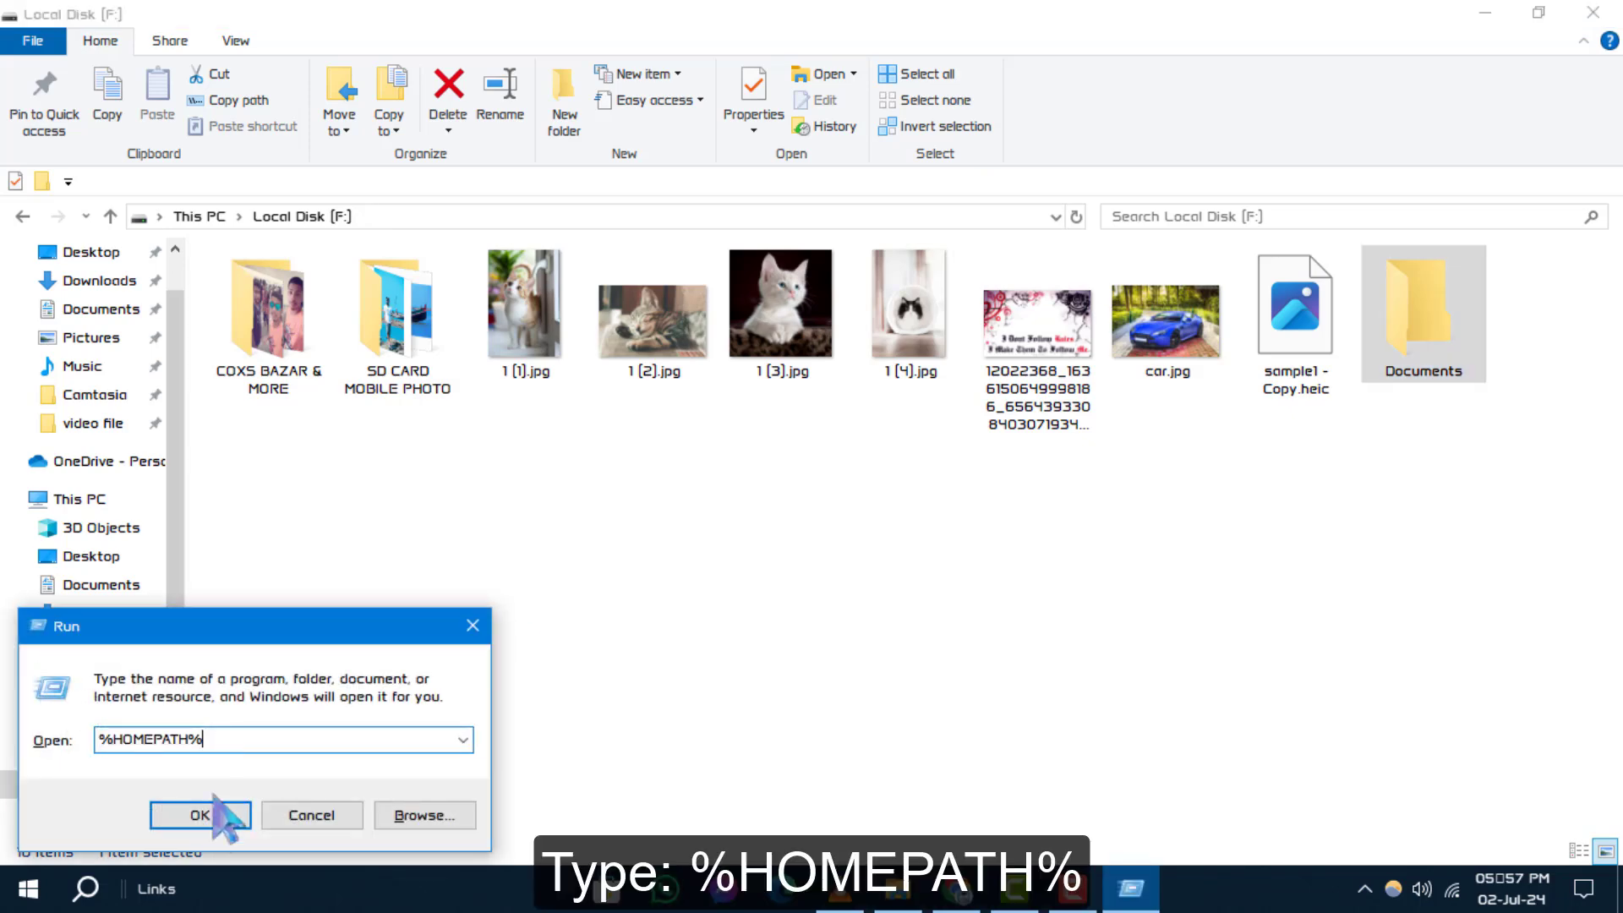
pyautogui.click(198, 814)
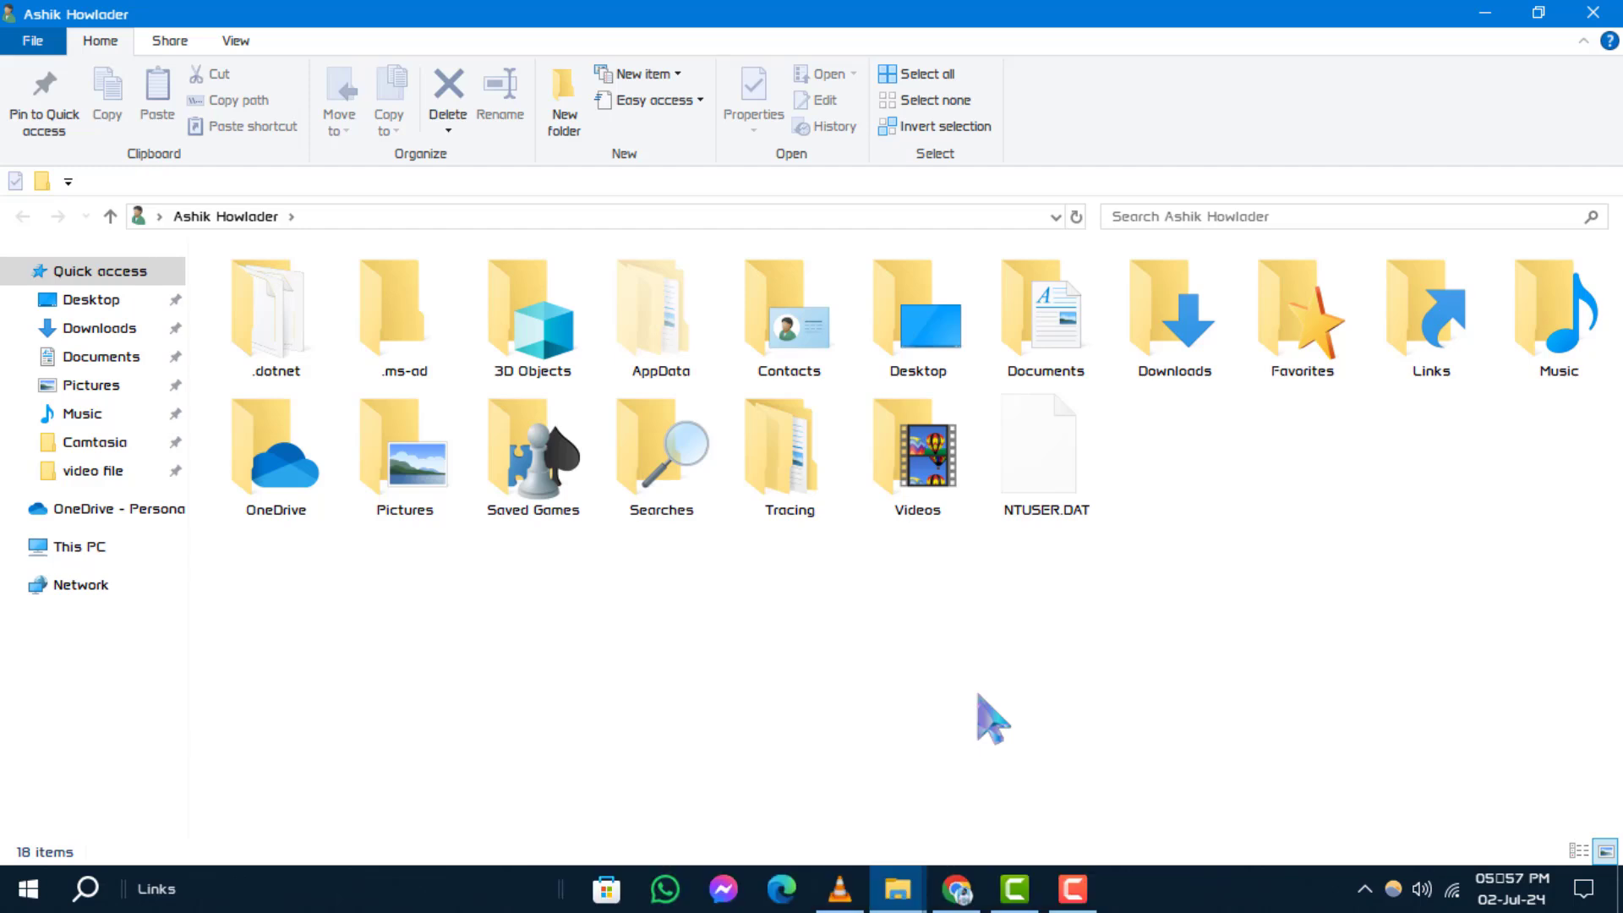
pyautogui.click(1065, 362)
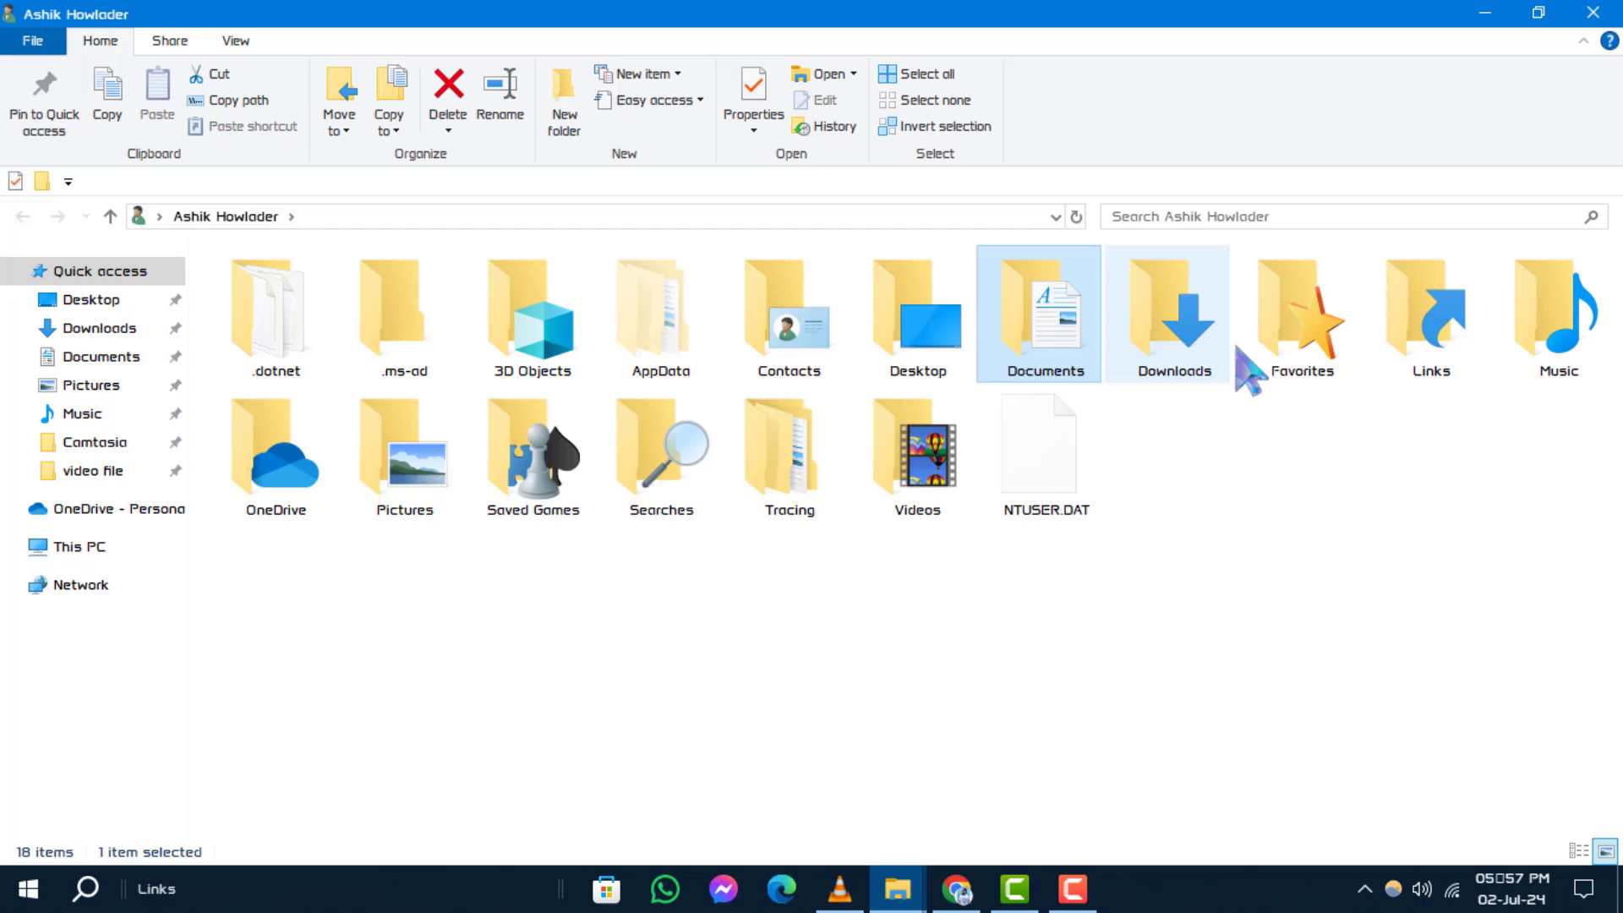
pyautogui.click(1152, 328)
pyautogui.click(1048, 312)
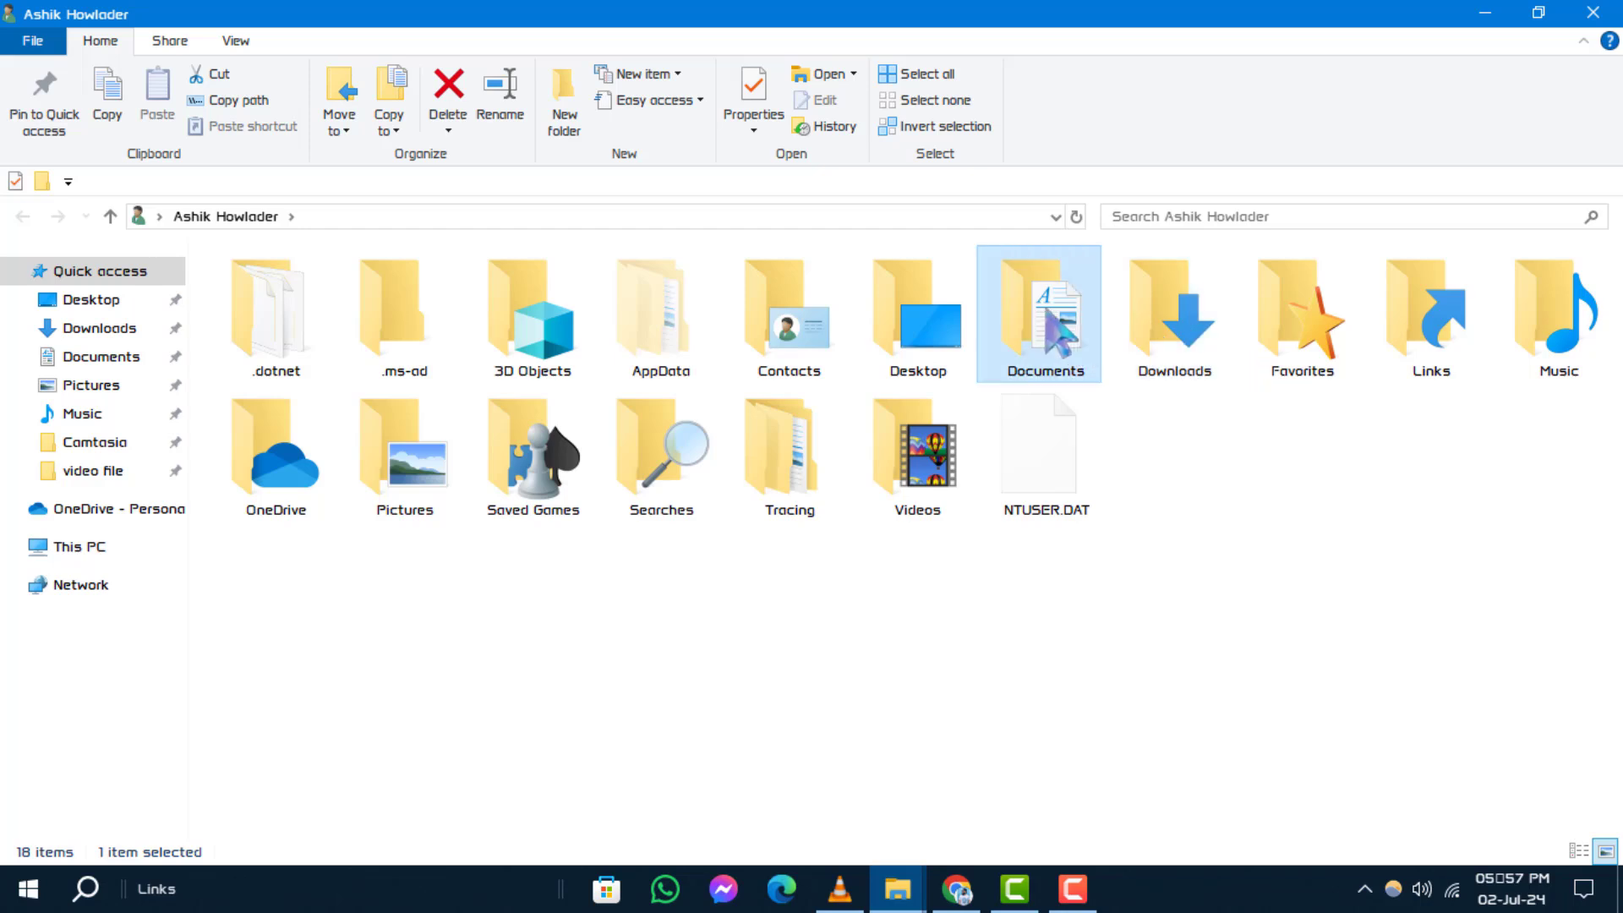
# - Show the Location tab of the Documents folder's Properties
pyautogui.rightClick(1047, 325)
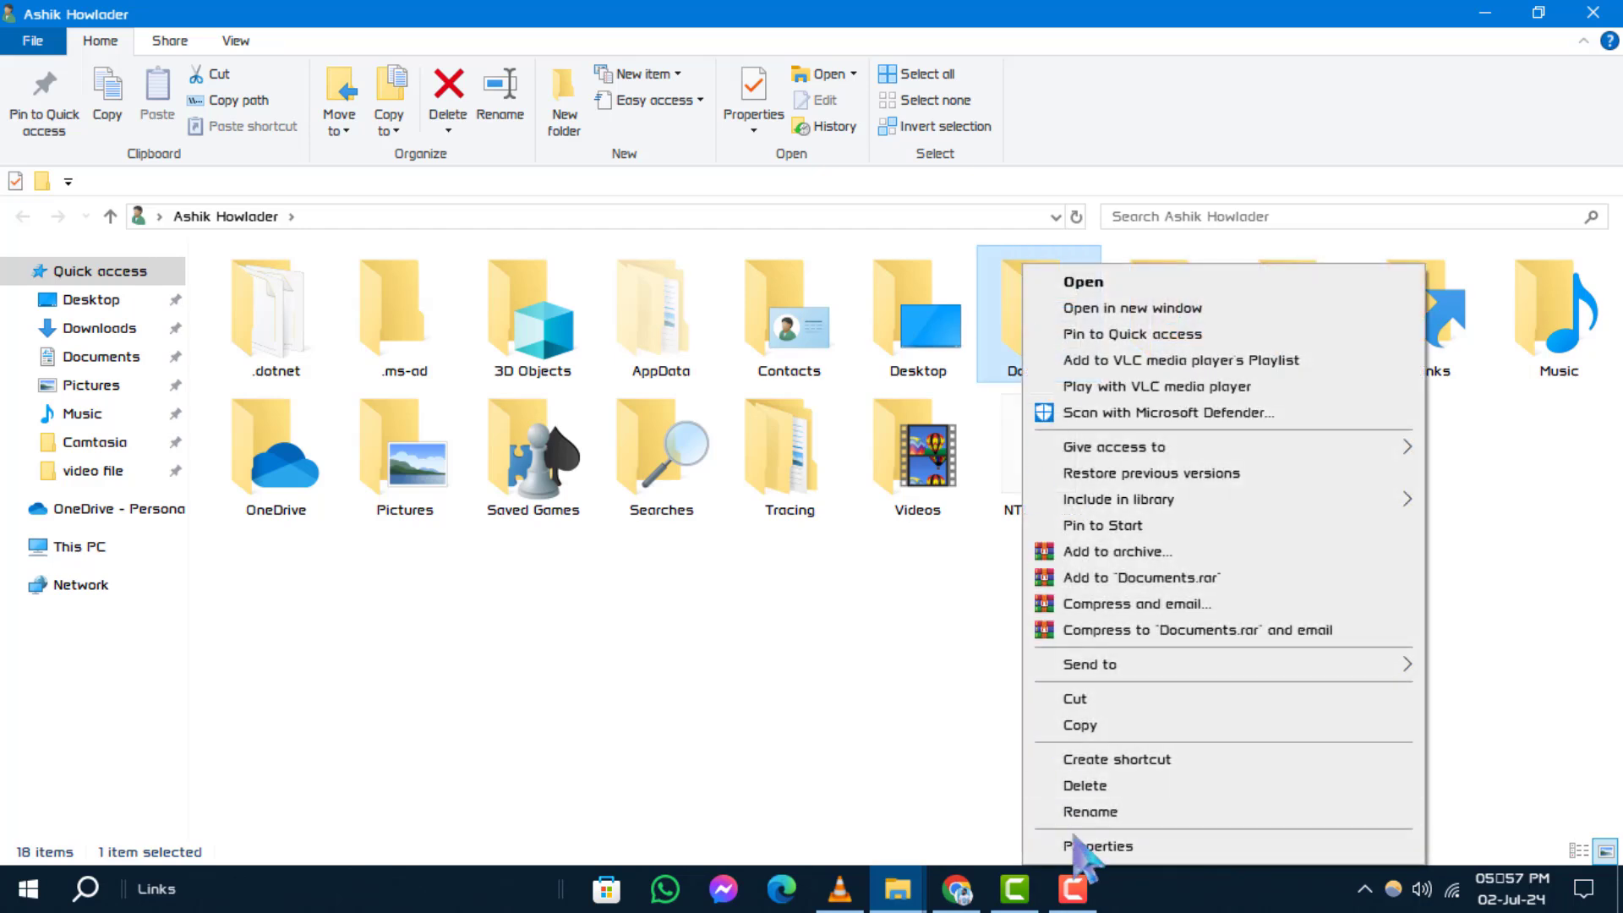
pyautogui.click(1089, 847)
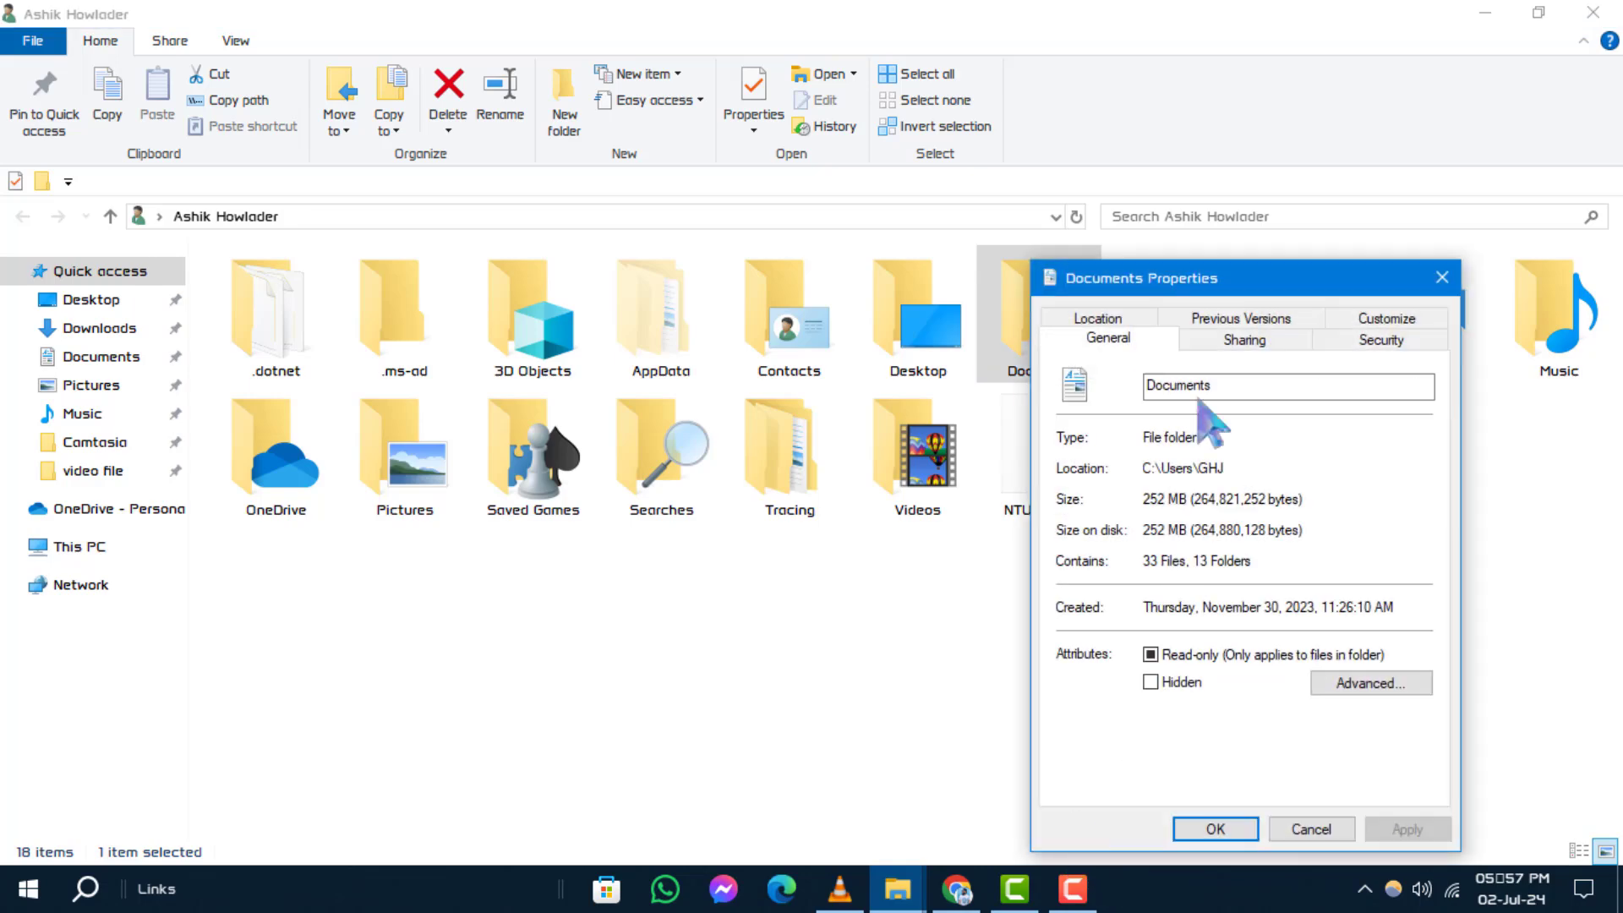
pyautogui.moveTo(1159, 273); pyautogui.dragTo(642, 246)
pyautogui.click(581, 284)
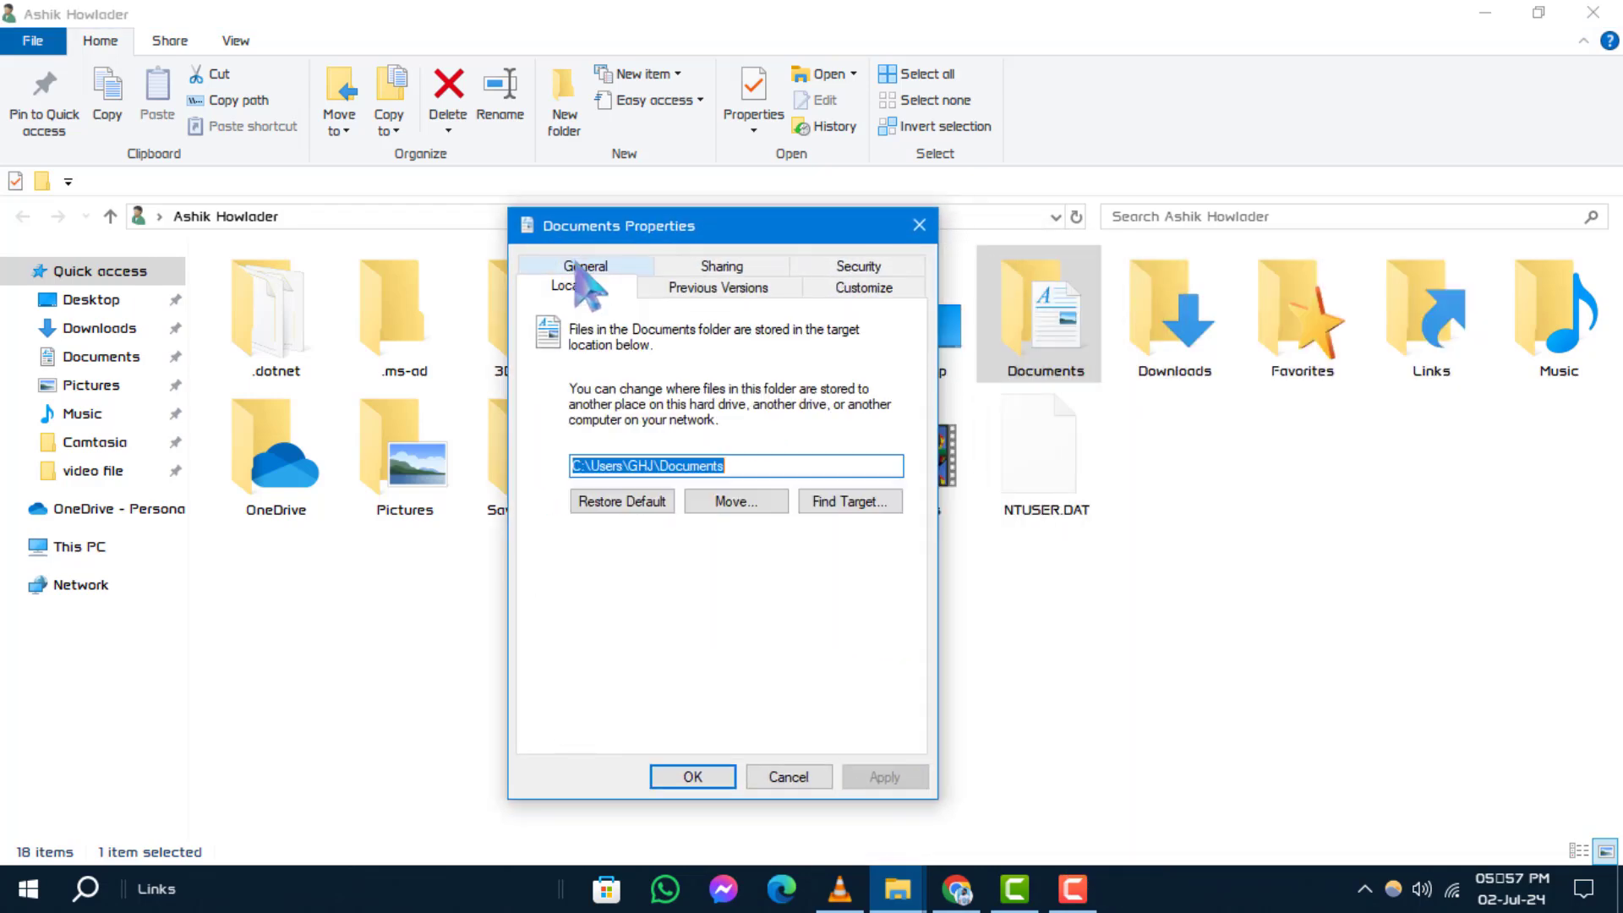
# - Under Move, browse to Local Disk (F:) and pick its Documents folder as target
pyautogui.click(739, 508)
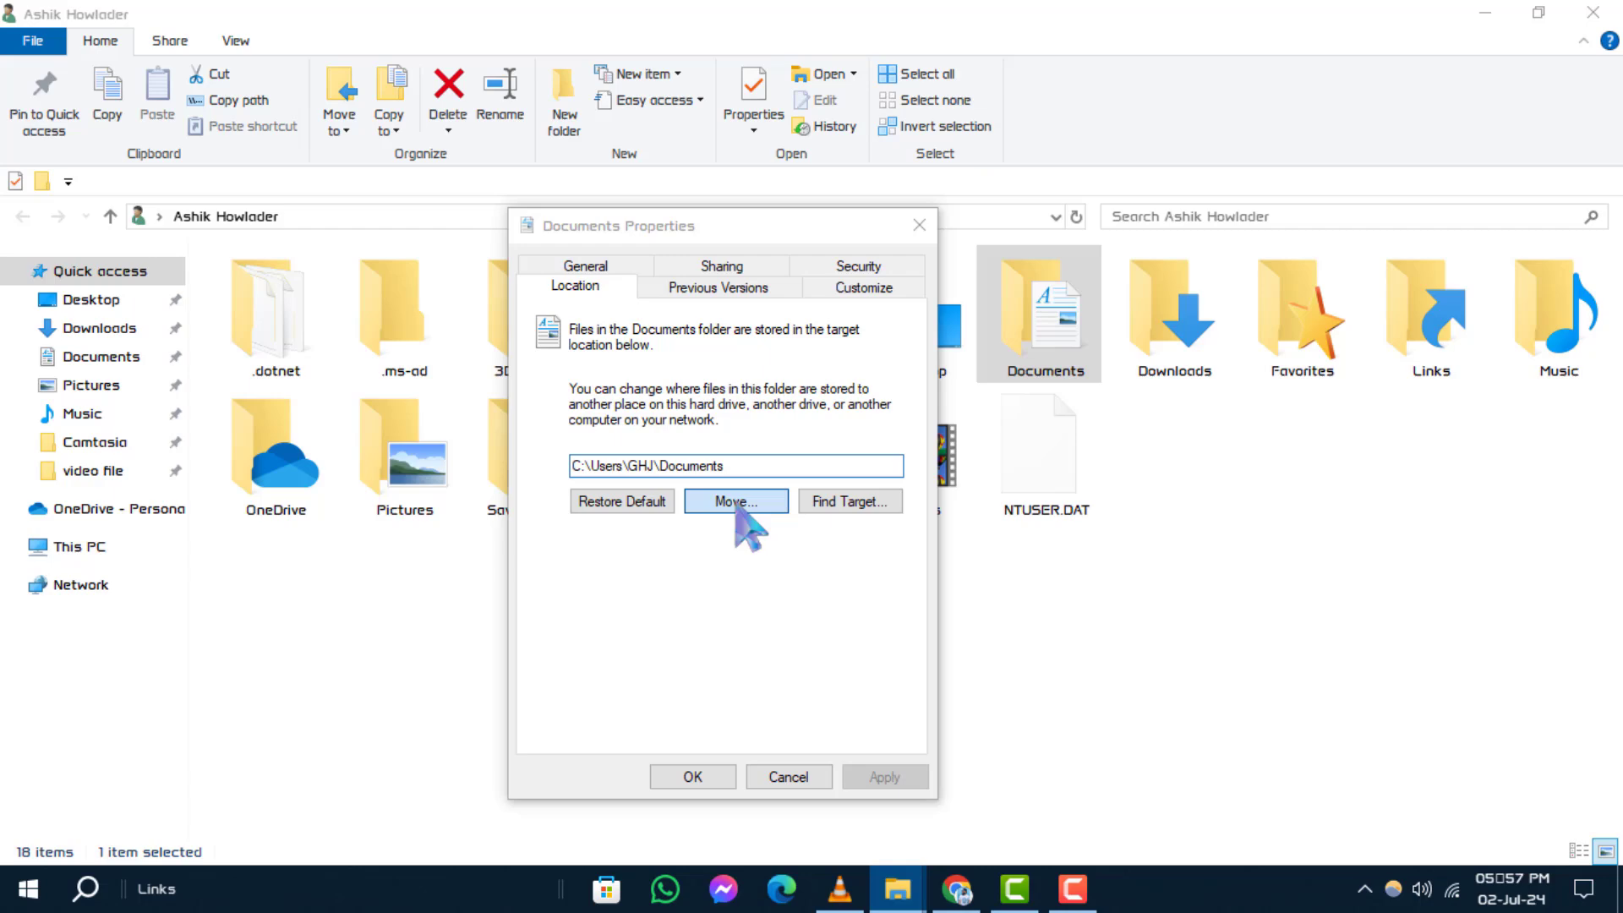
pyautogui.click(438, 666)
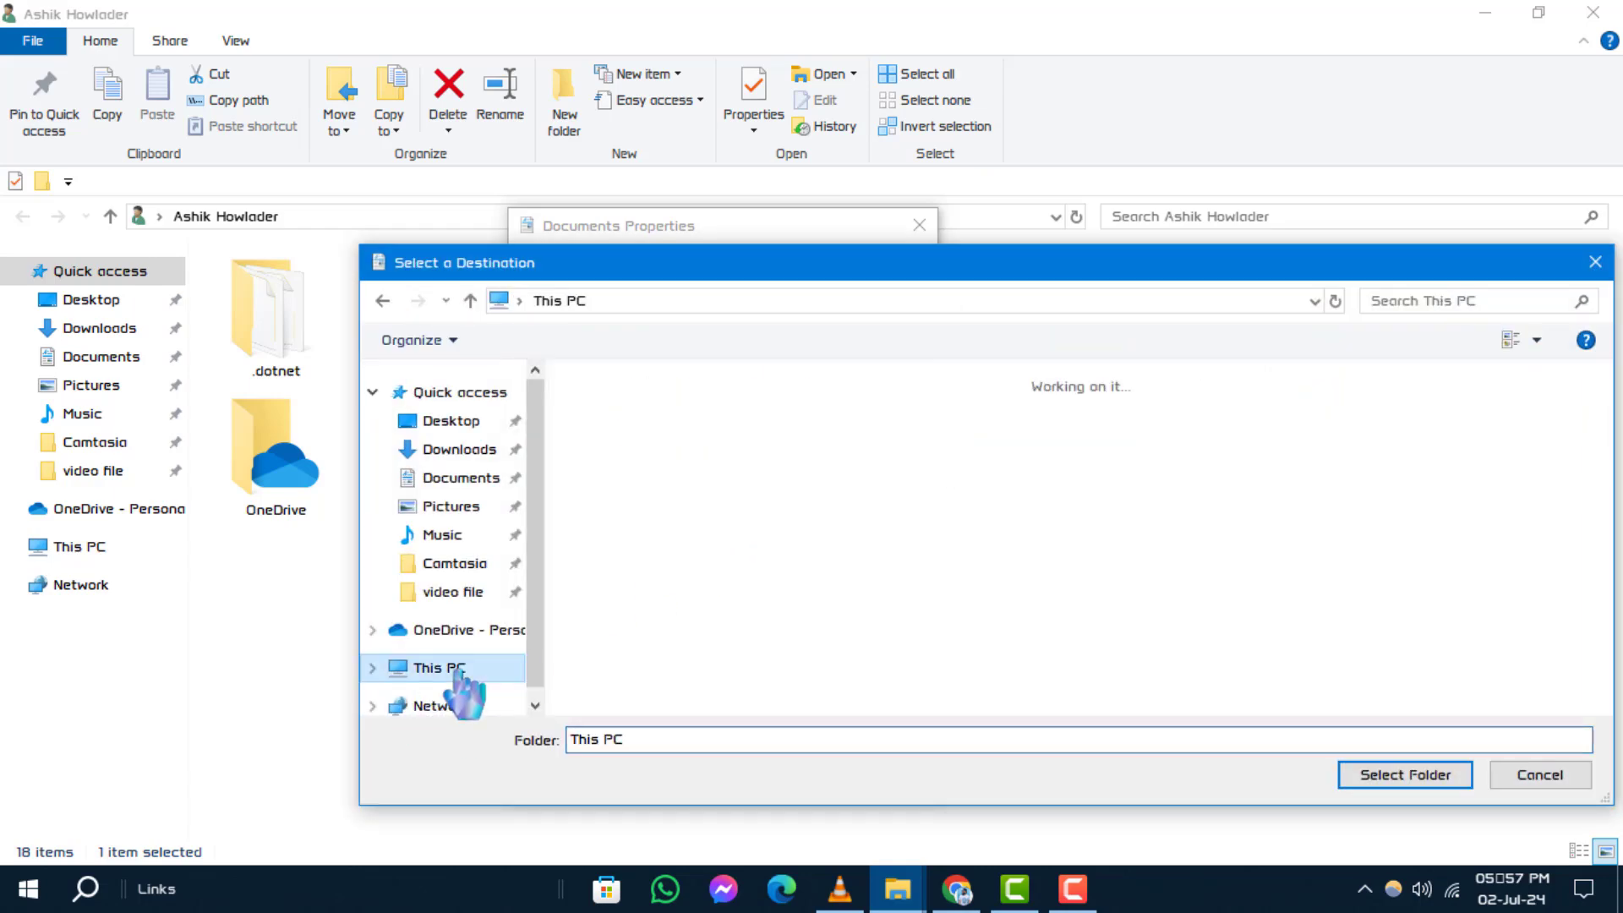
pyautogui.scroll(-1, 983, 703)
pyautogui.click(1079, 624)
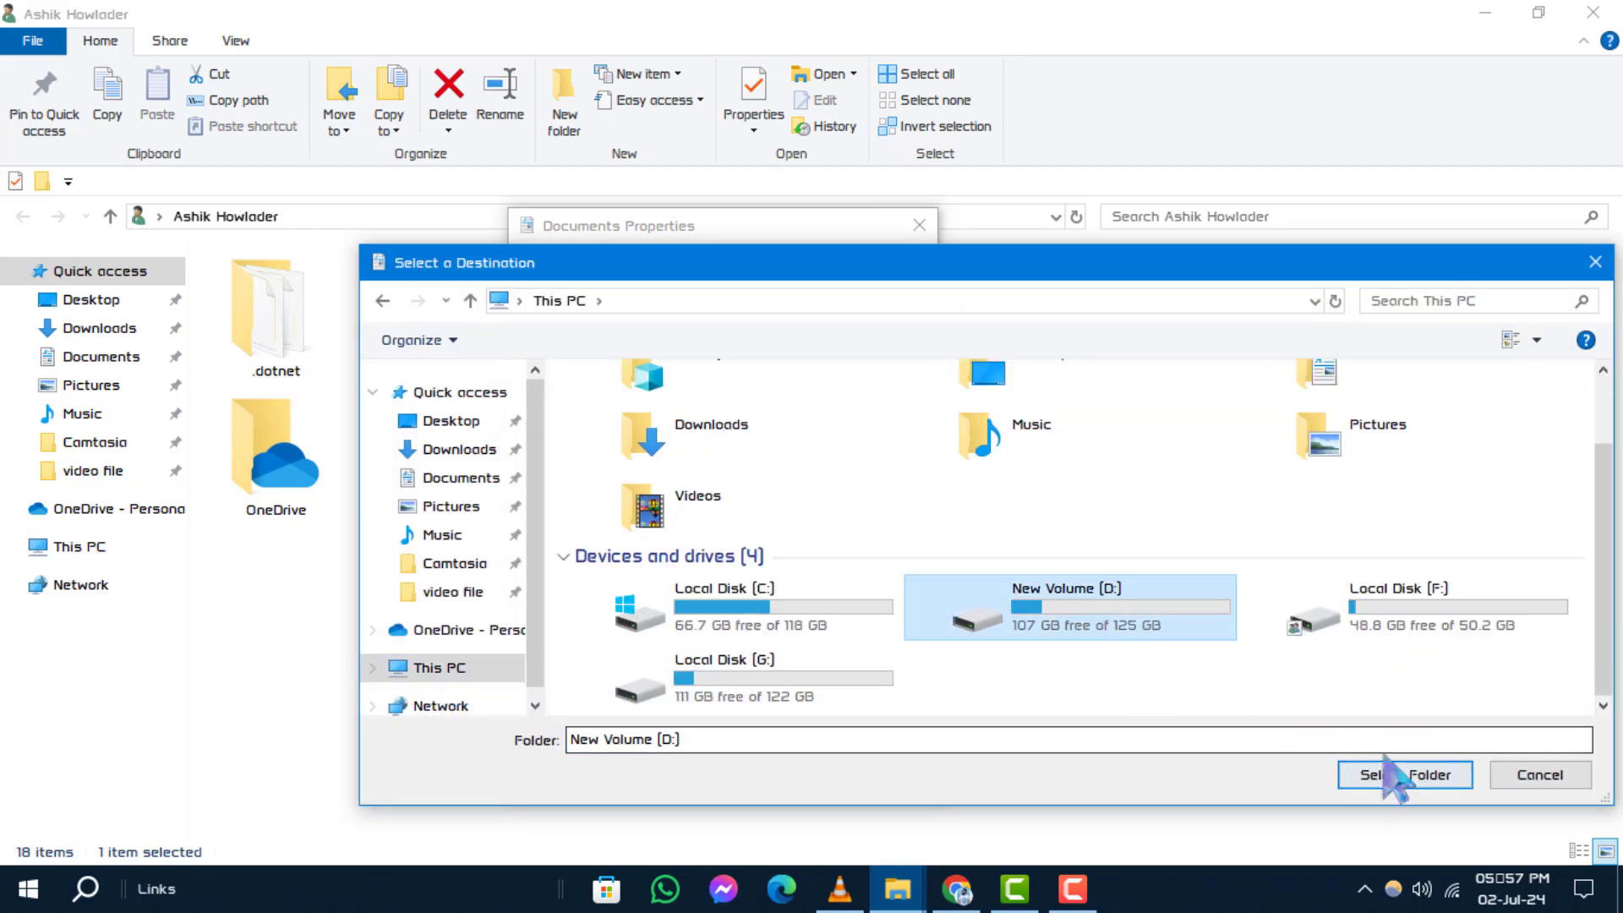
pyautogui.click(1135, 666)
pyautogui.doubleClick(1421, 635)
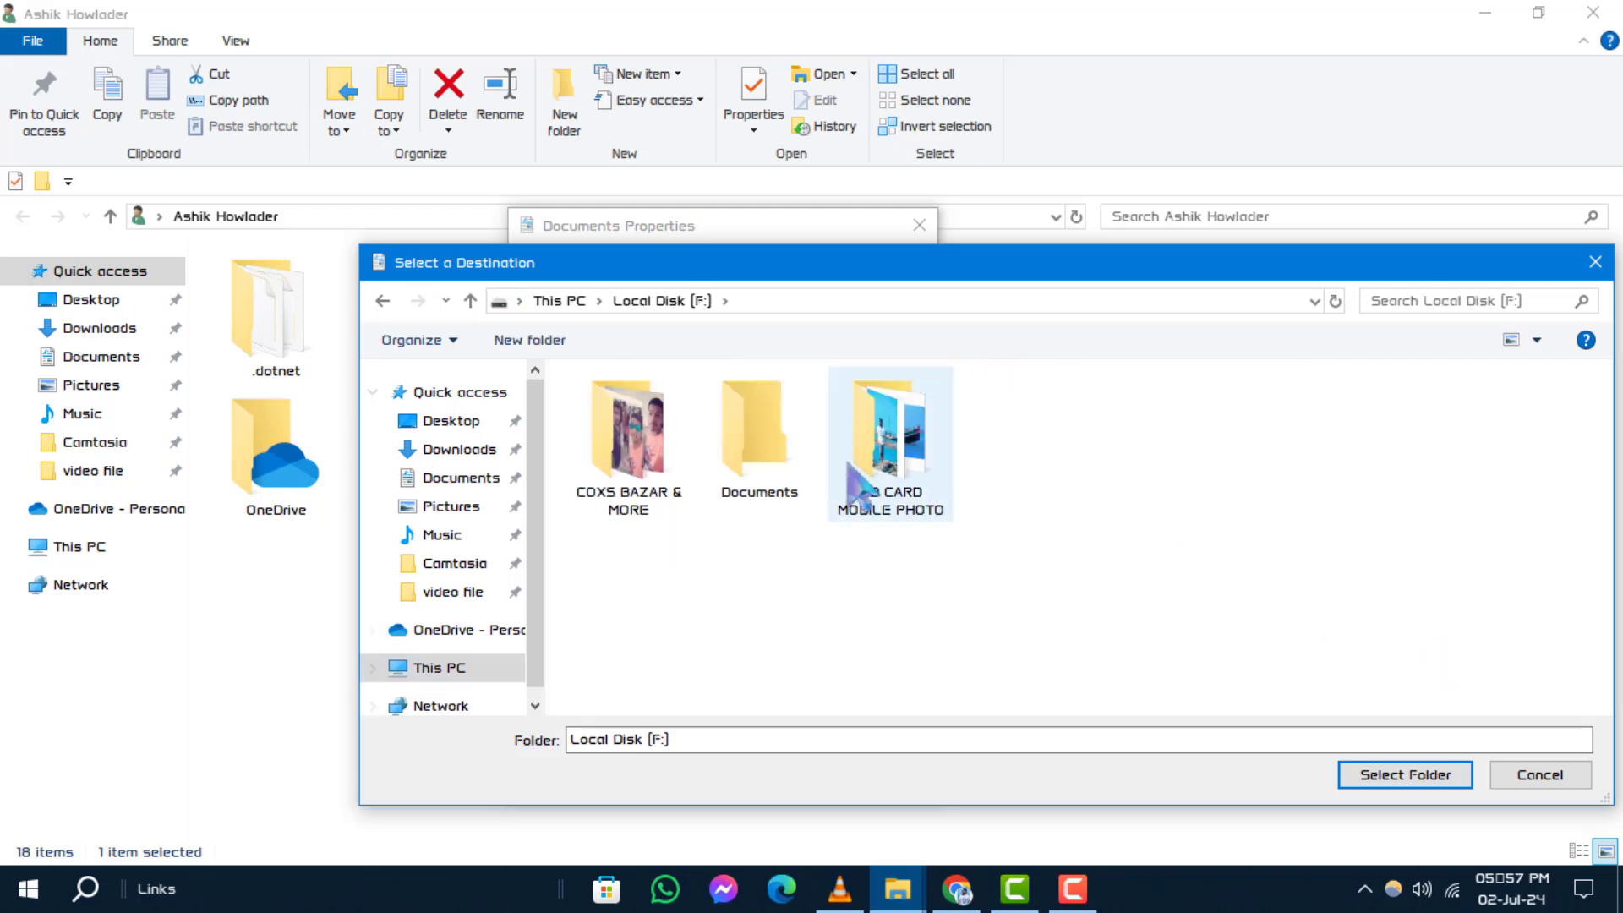
pyautogui.click(764, 444)
# - Apply F:\Documents as the new location and agree to move existing files
pyautogui.click(1407, 775)
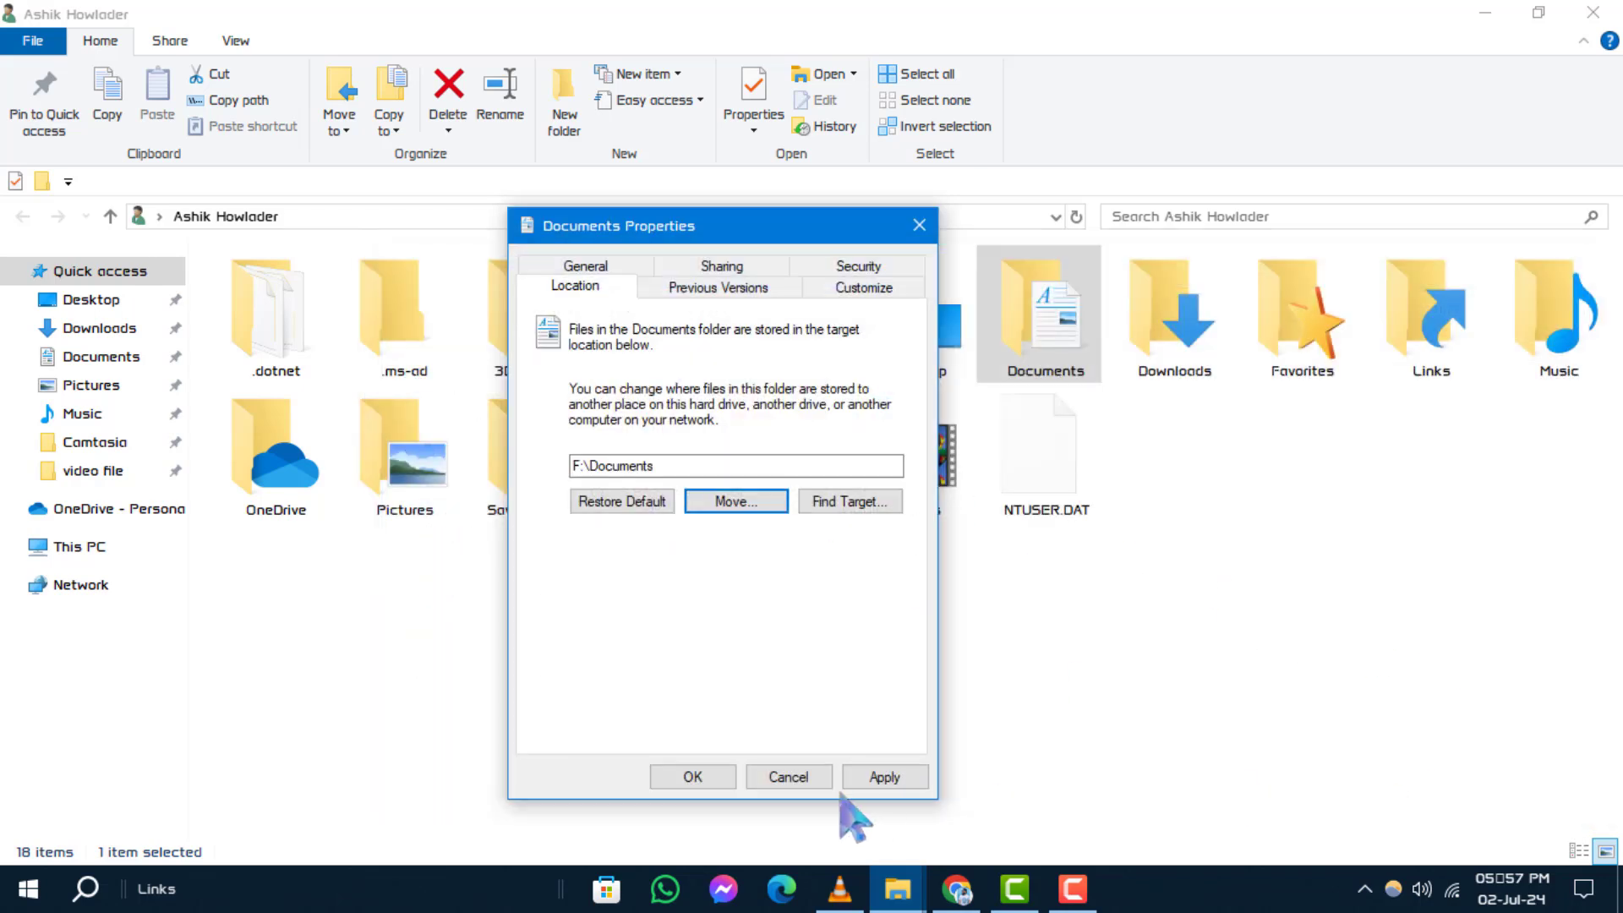
pyautogui.click(885, 778)
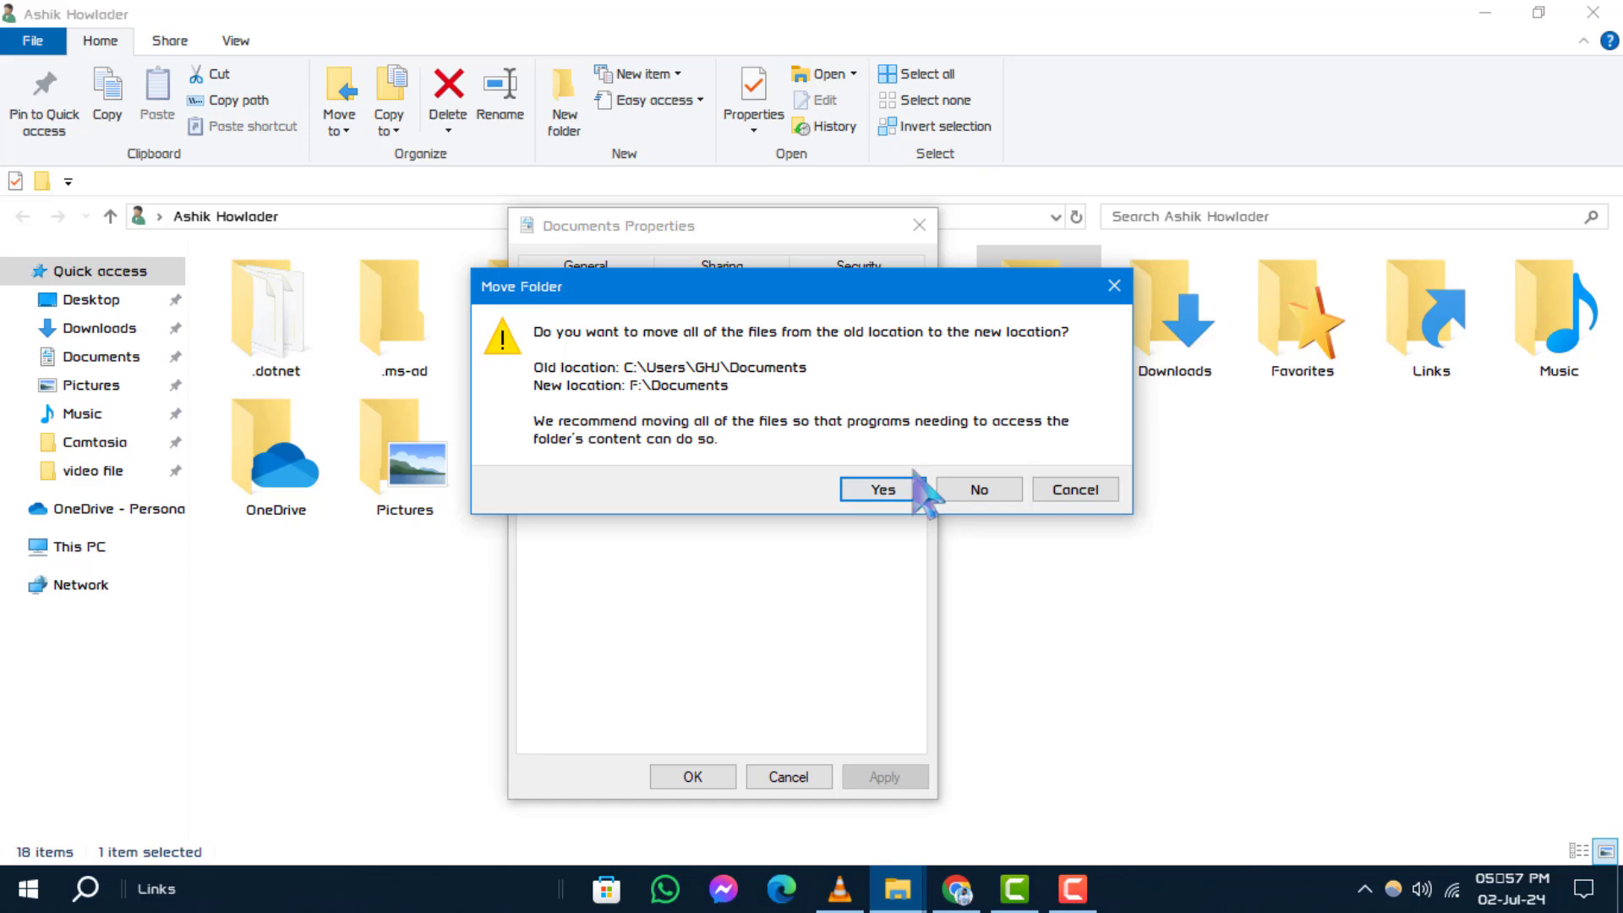
pyautogui.click(886, 492)
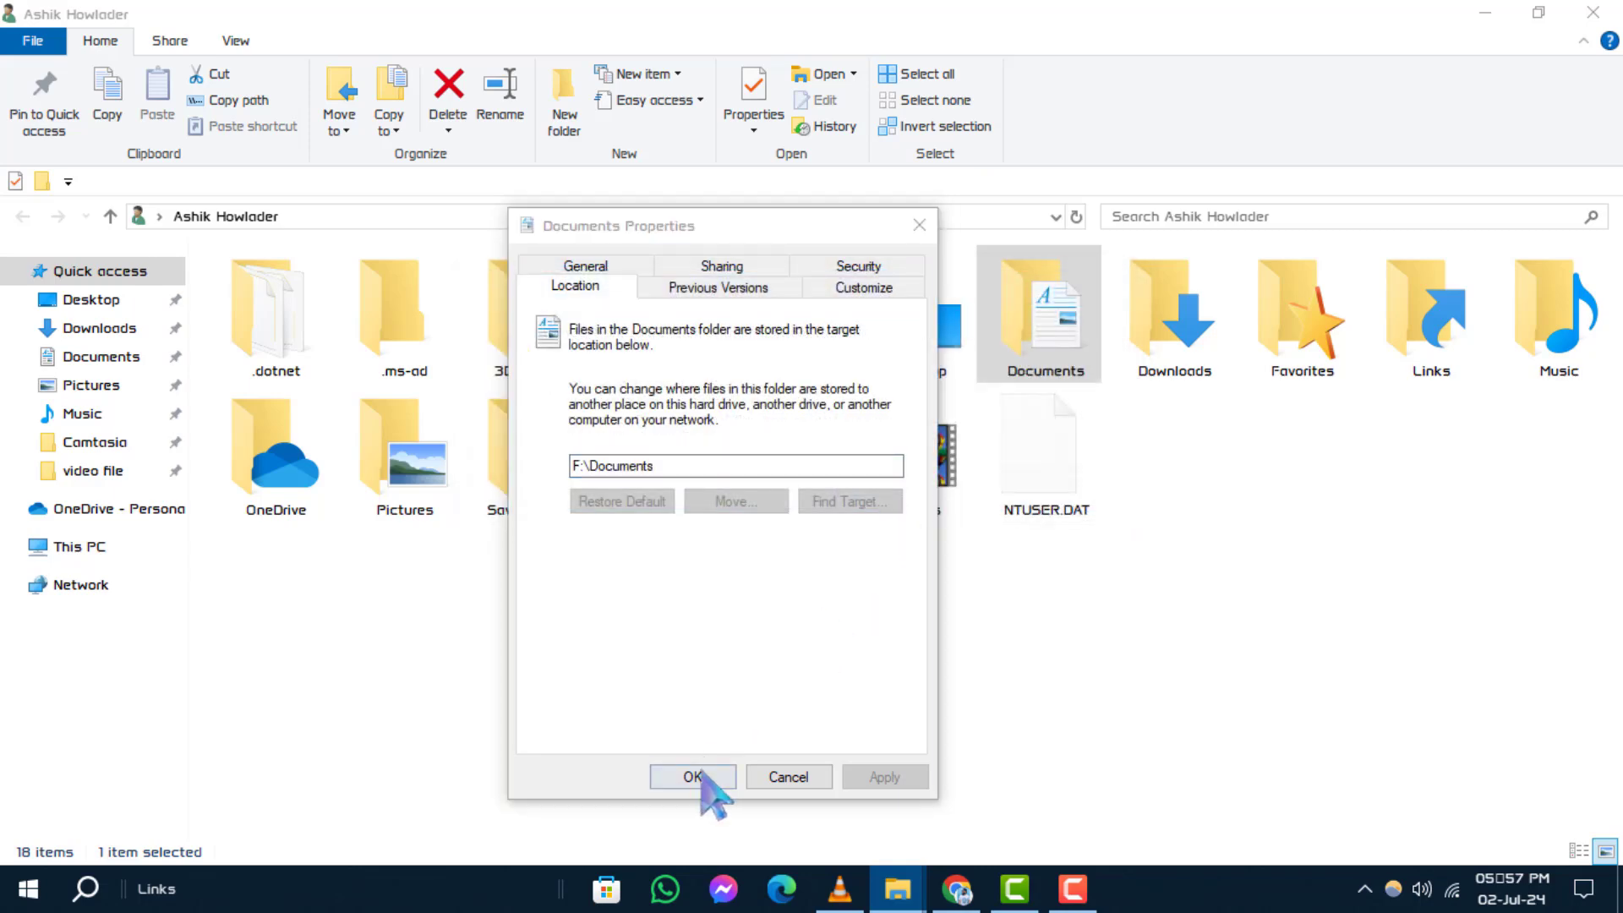